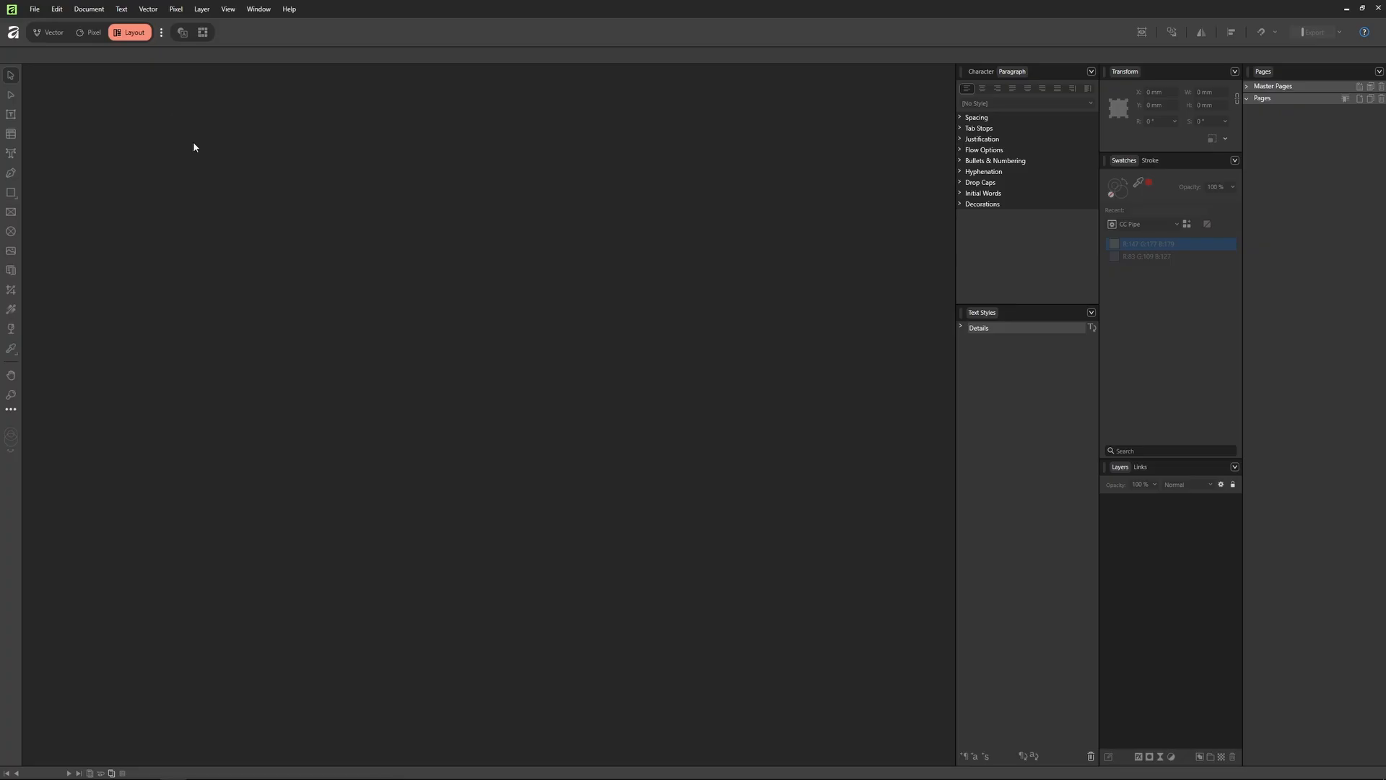
Step: Create a new document from the Business Card preset
key("ctrl+n")
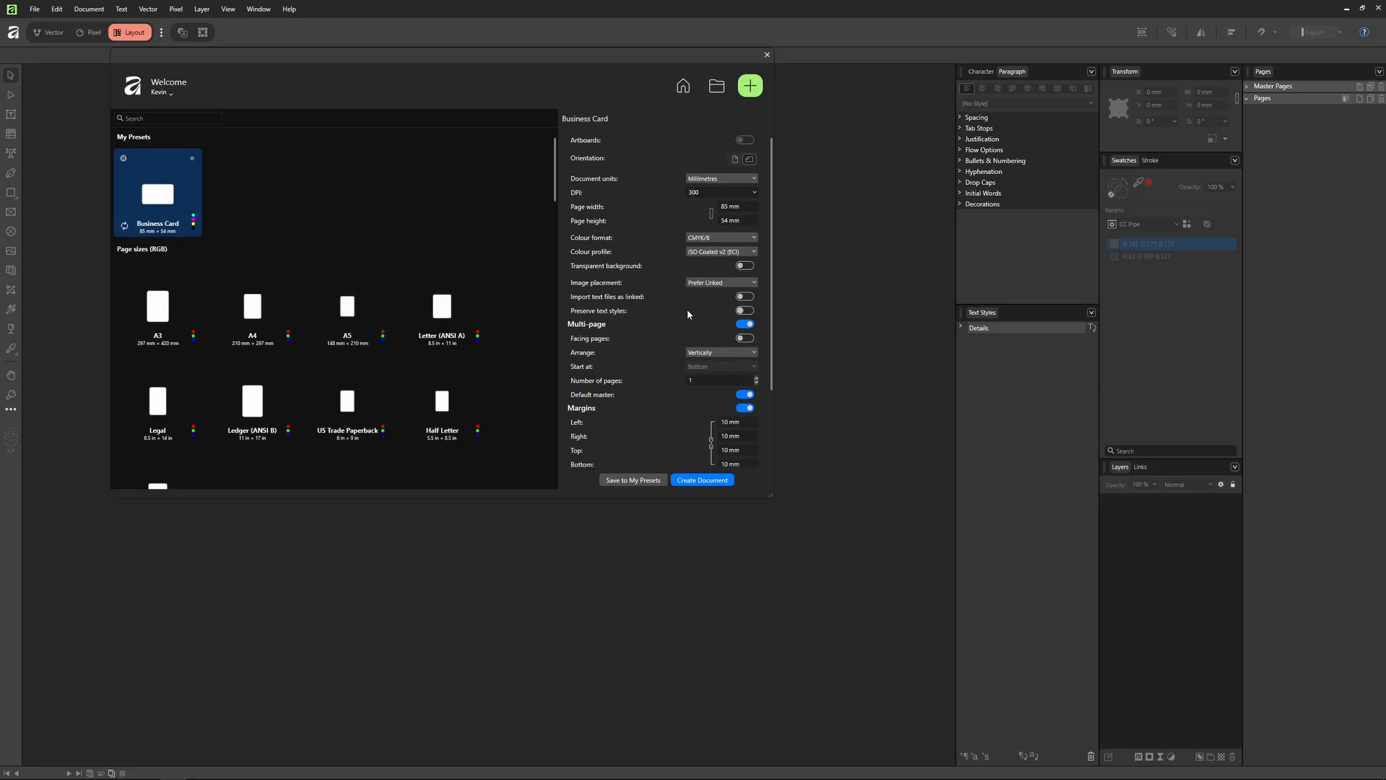
left_click(698, 481)
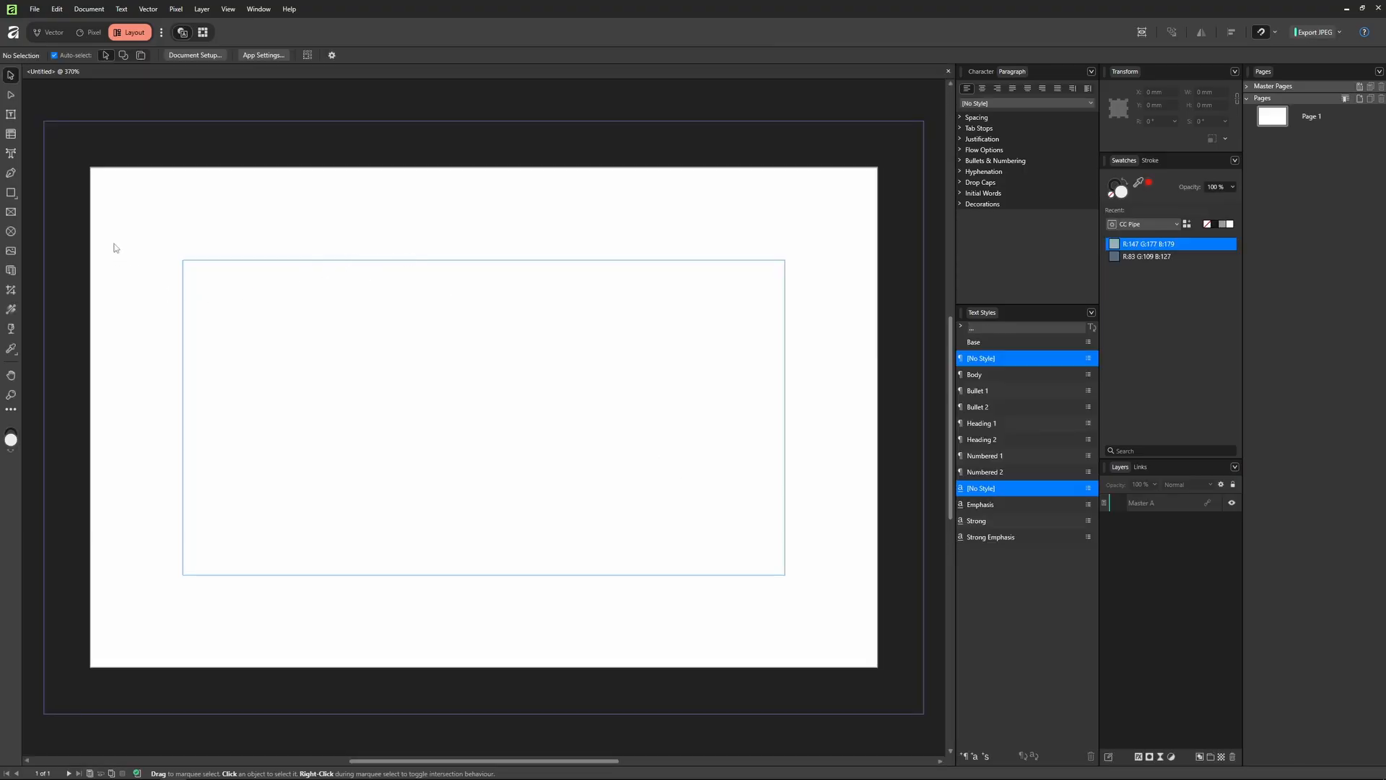
Step: Drag a data merge layout across the page, then draw and delete a stray cat shape
left_click(10, 272)
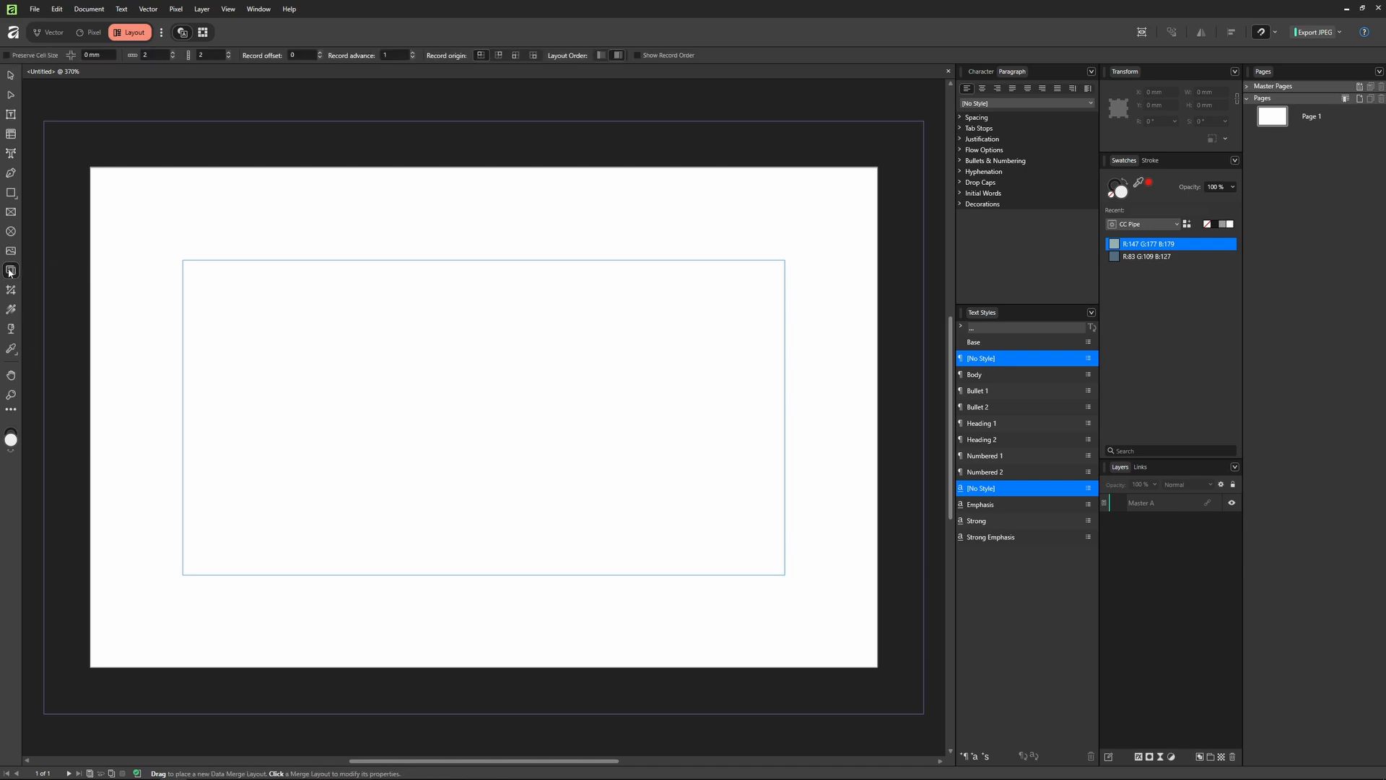
mouse_move(90, 168)
left_mouse_down()
mouse_move(411, 409)
mouse_move(876, 667)
left_mouse_up()
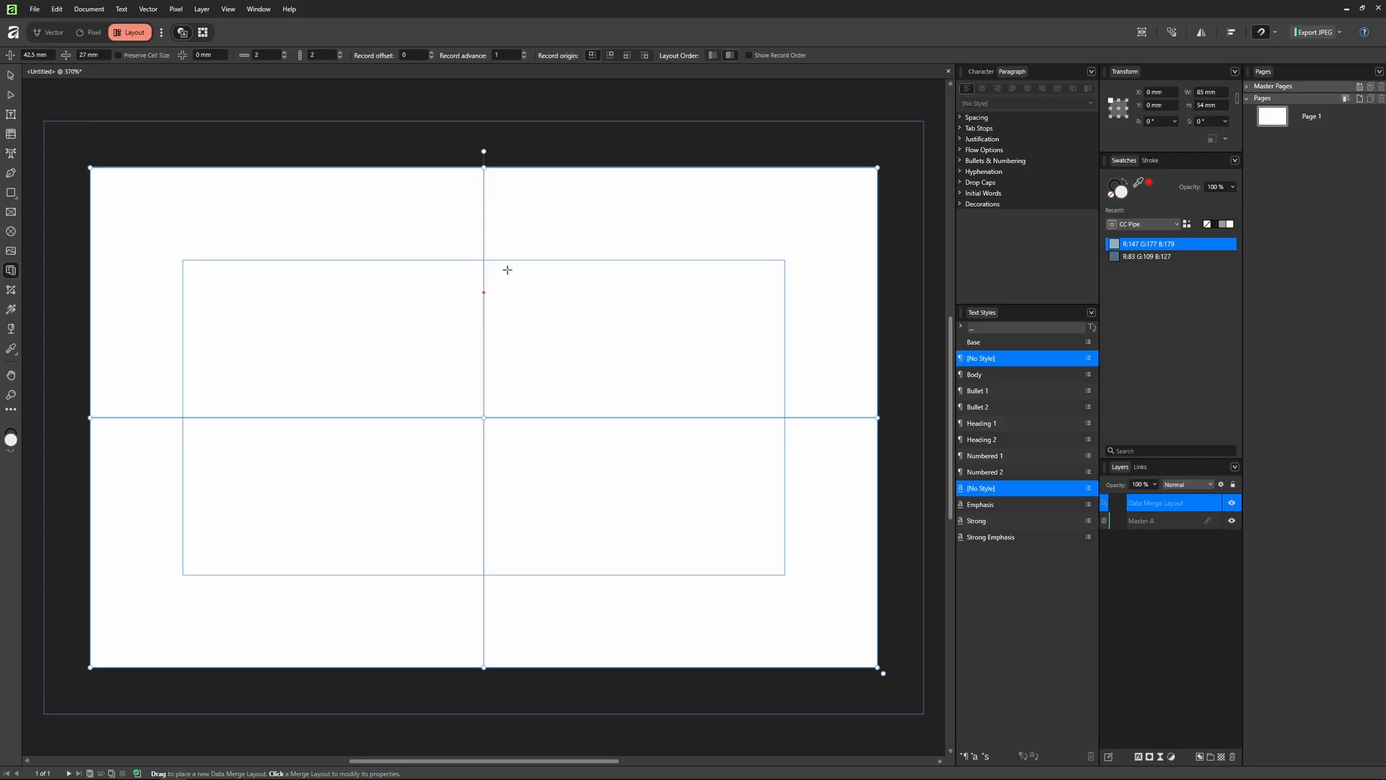
left_click(13, 195)
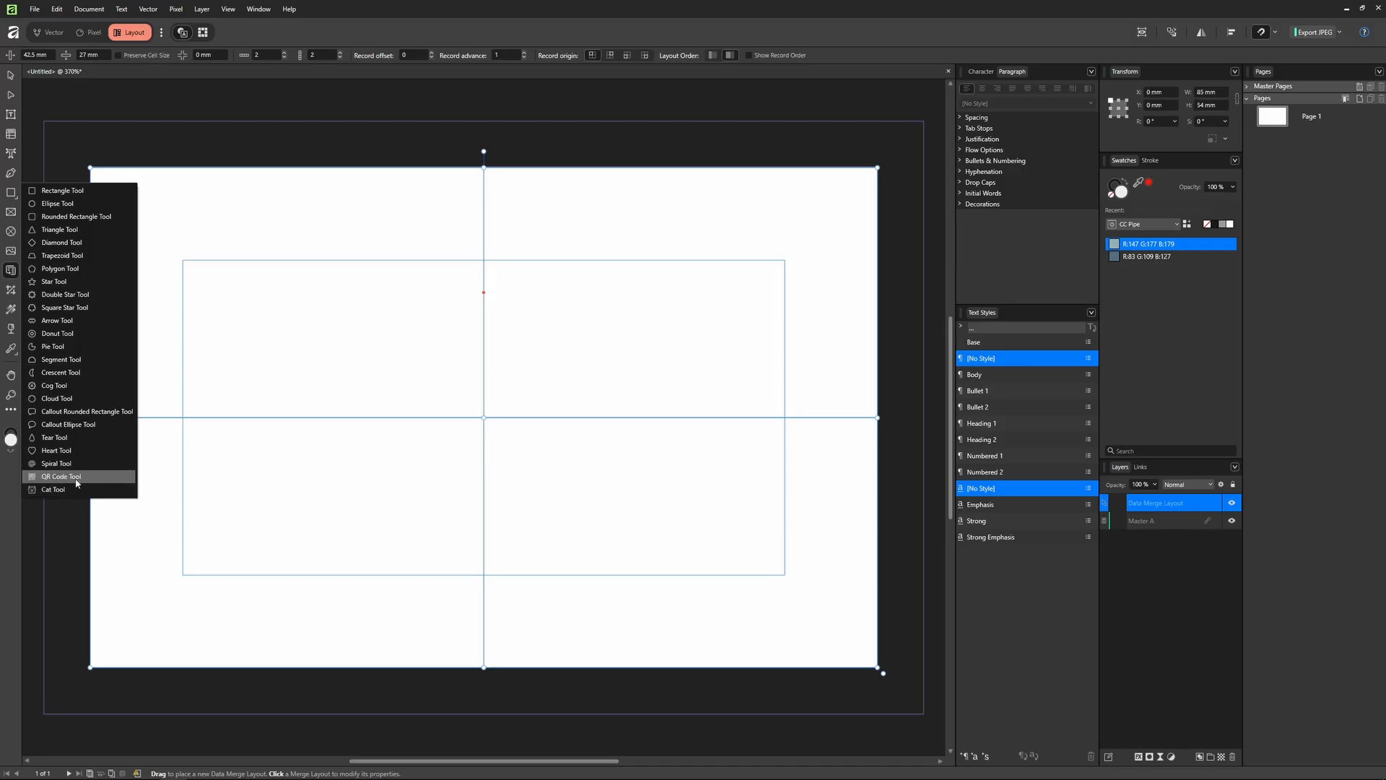
left_click(54, 489)
left_click_drag(215, 211, 345, 371)
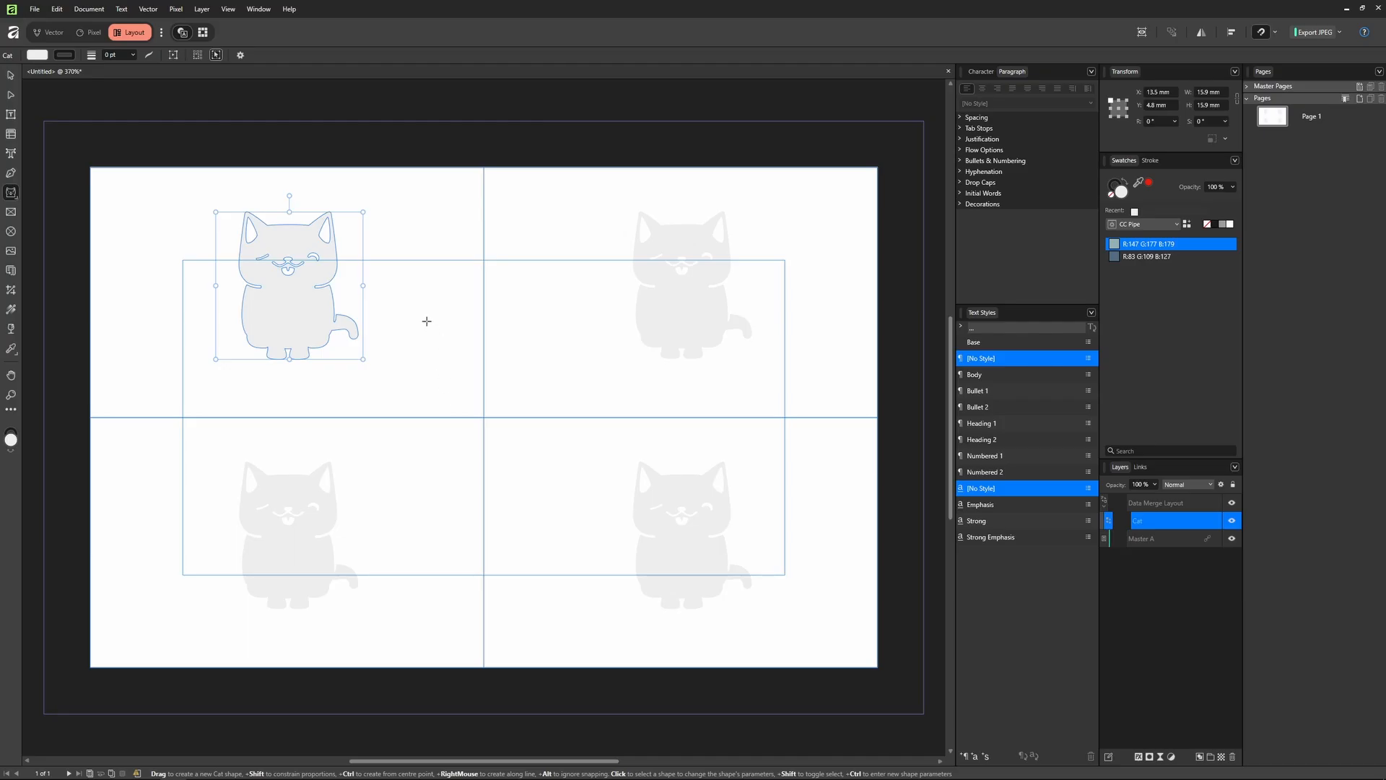
left_click(314, 313)
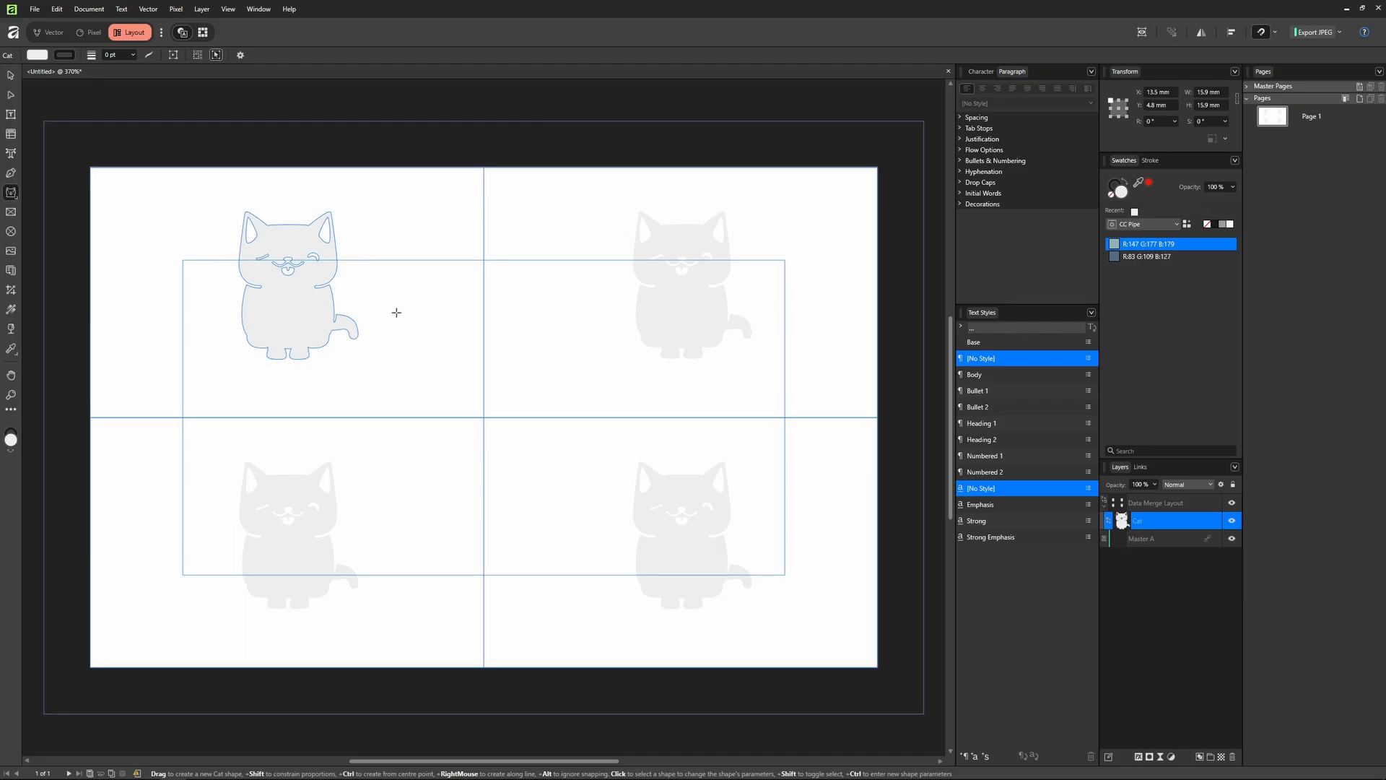
left_click(268, 290)
key("v")
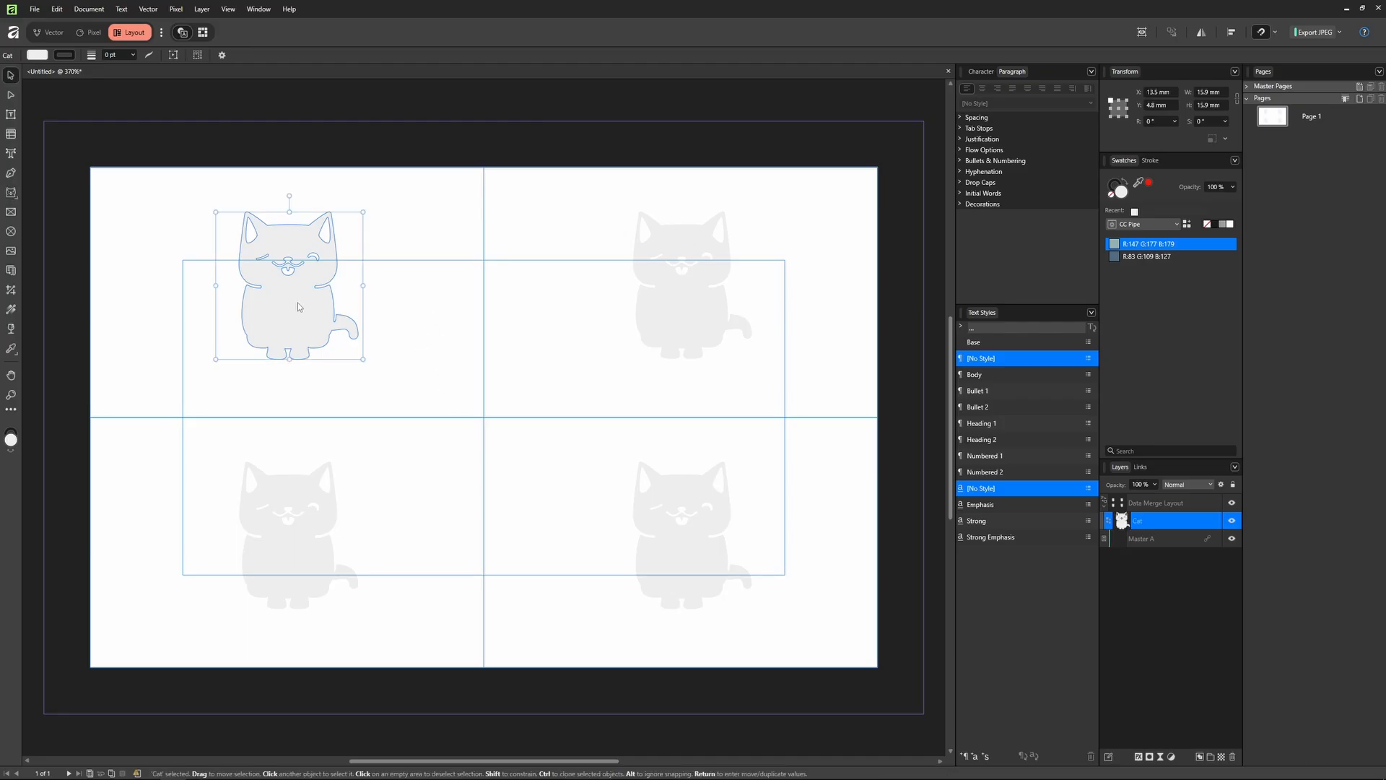
key("Delete")
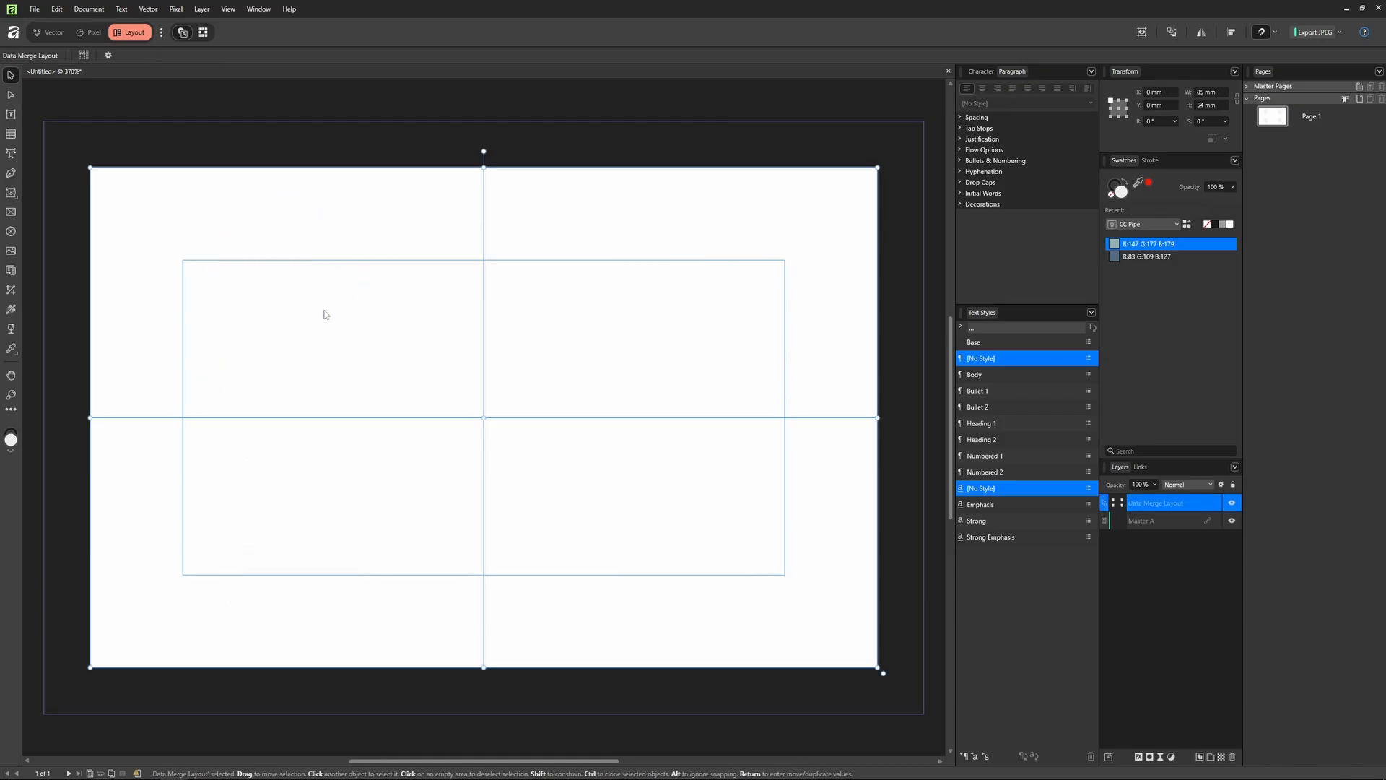
Step: Set the layout grid to 1 × 1 cells, keeping the Data Merge Layout layer name
left_click(10, 278)
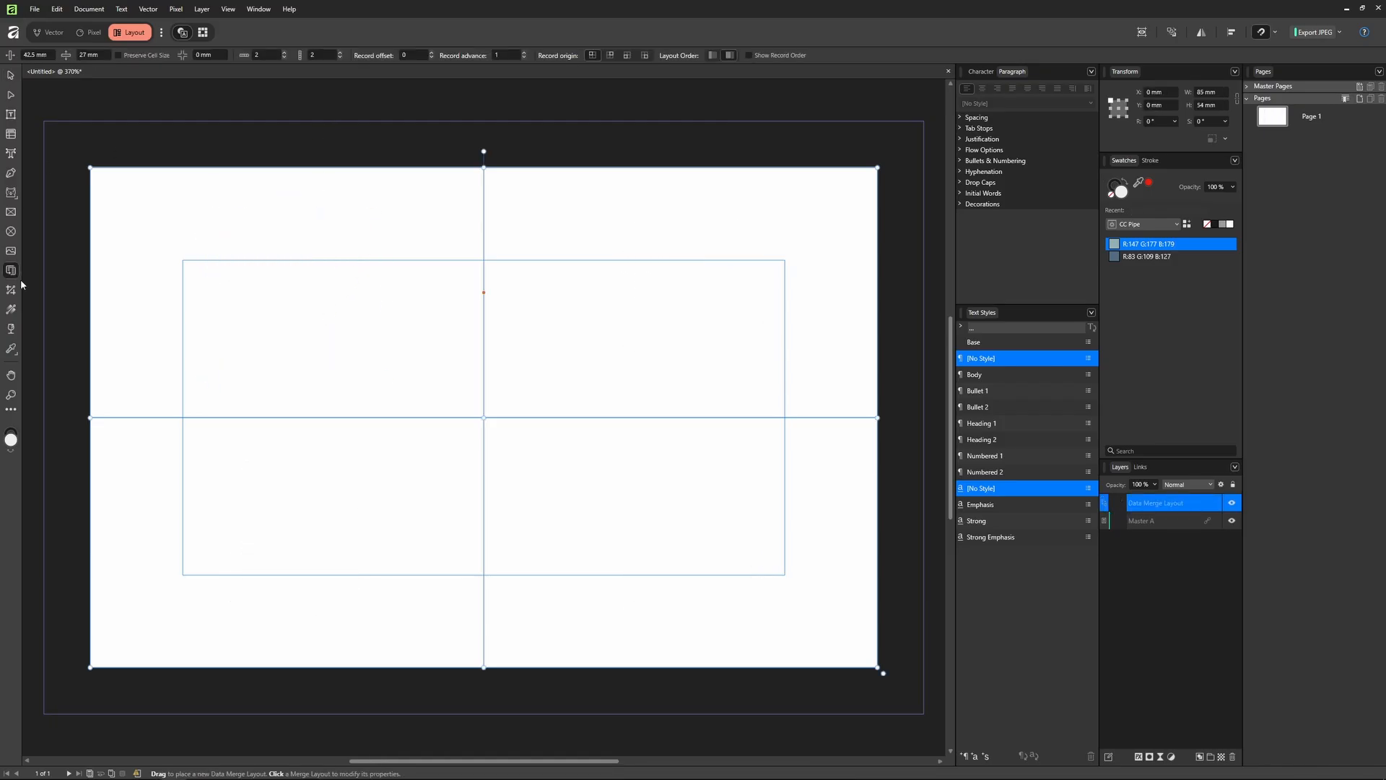
left_click(256, 56)
type("1")
key("Tab")
type("1")
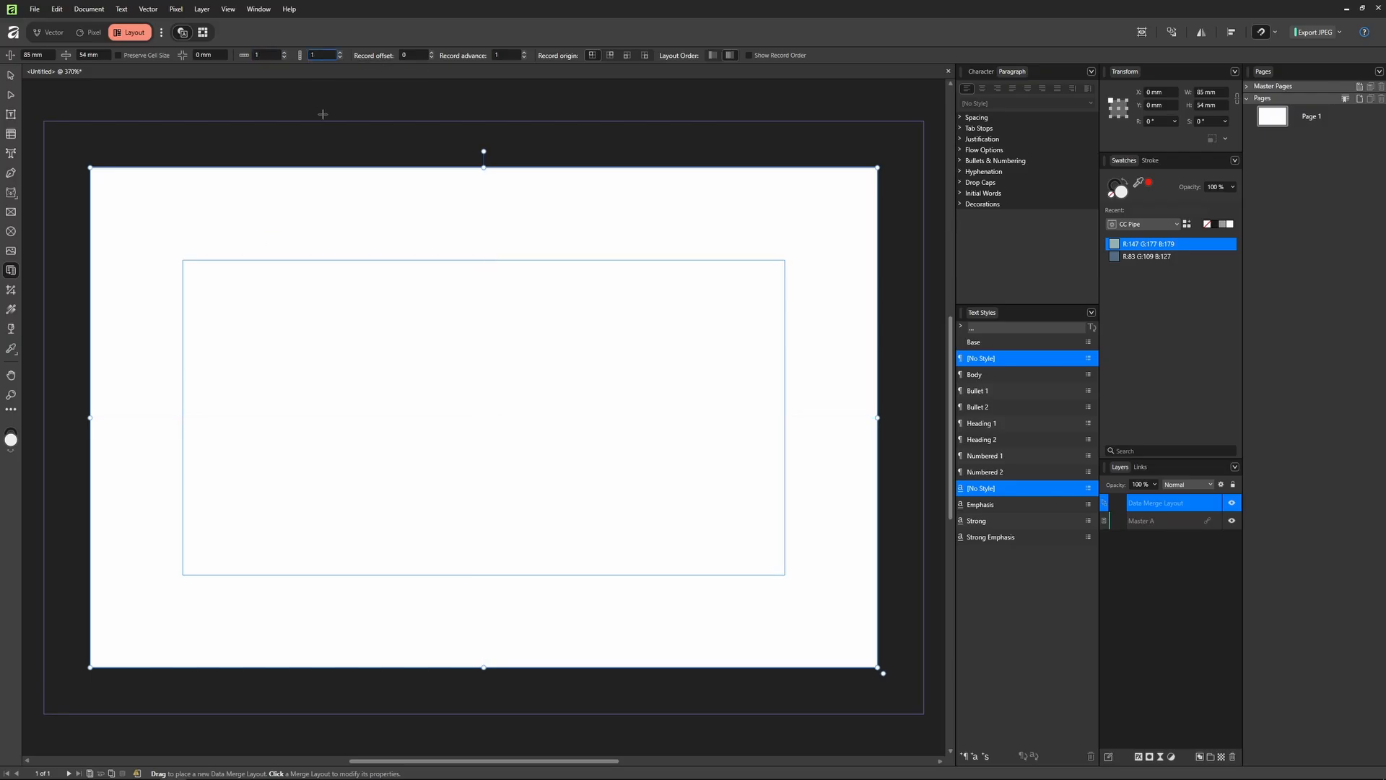
left_click(11, 76)
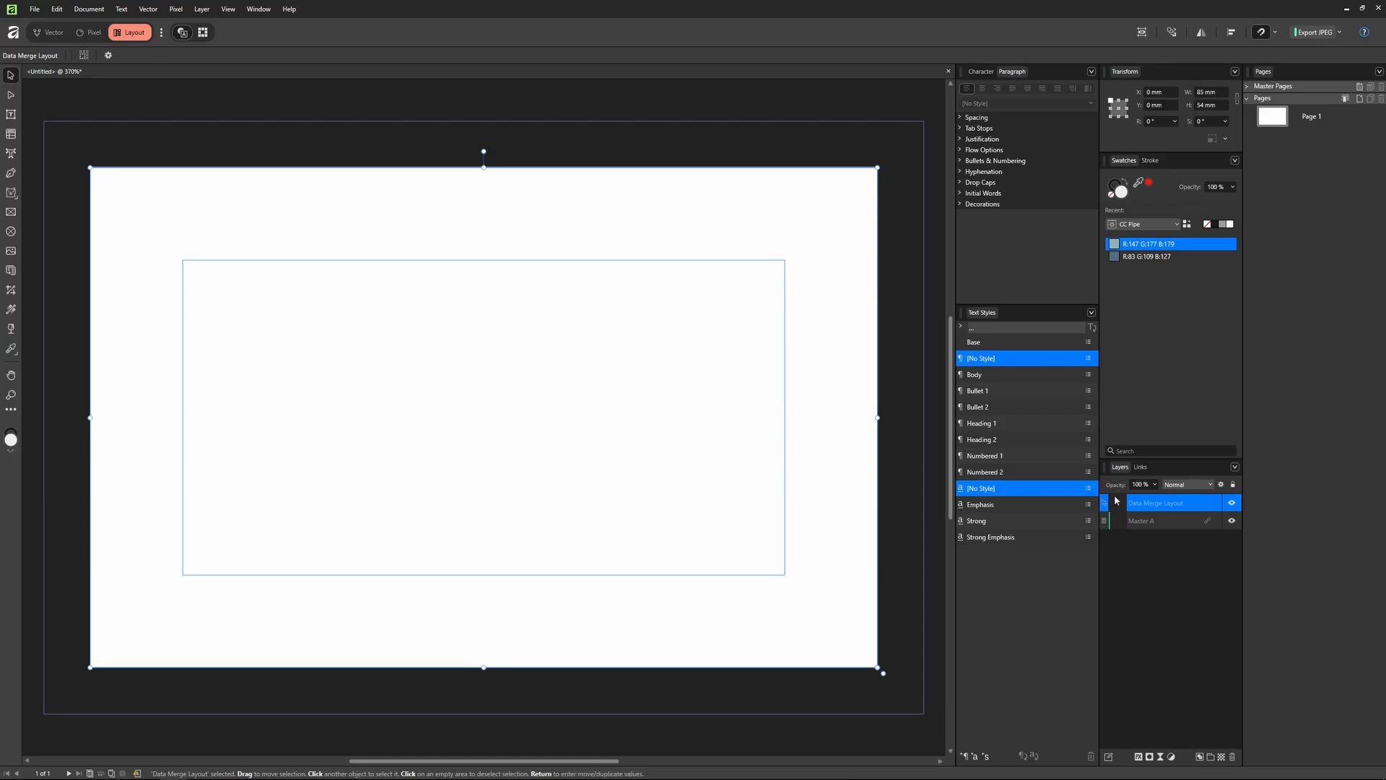
double_click(1176, 503)
left_click(1172, 530)
Step: Draw a text frame with 'First last' in Name style and 'Titel' in Title style
left_click(1147, 509)
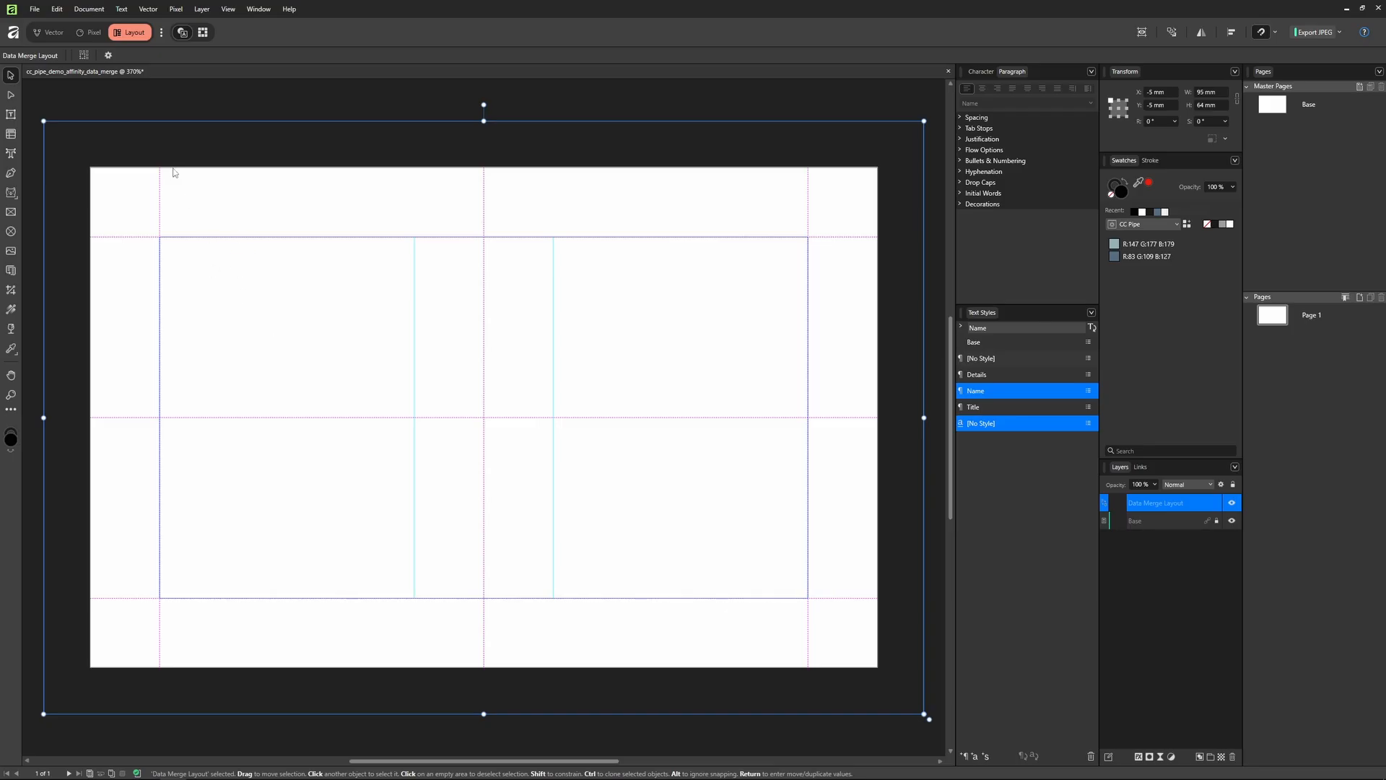
left_click(11, 114)
left_click_drag(161, 239, 414, 418)
type("First last")
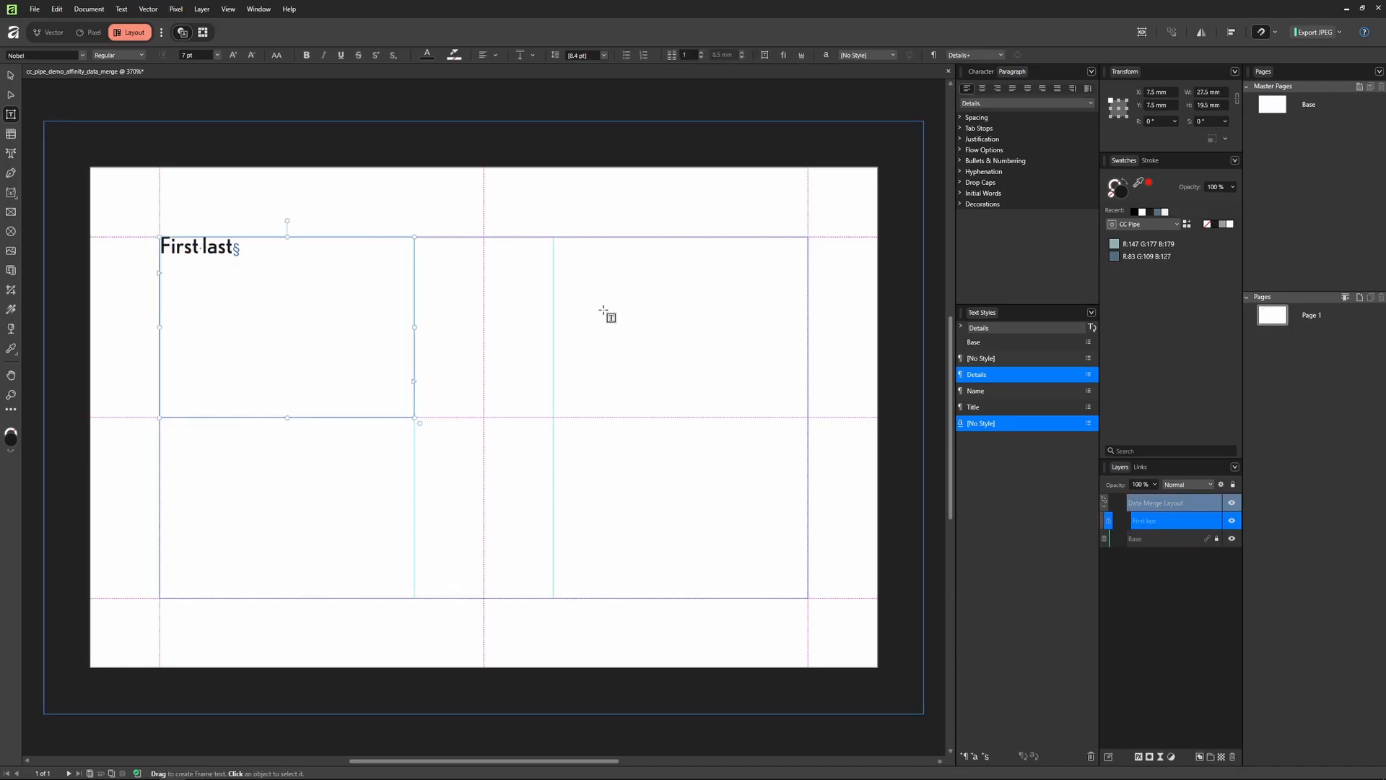
left_click(981, 390)
key("Return")
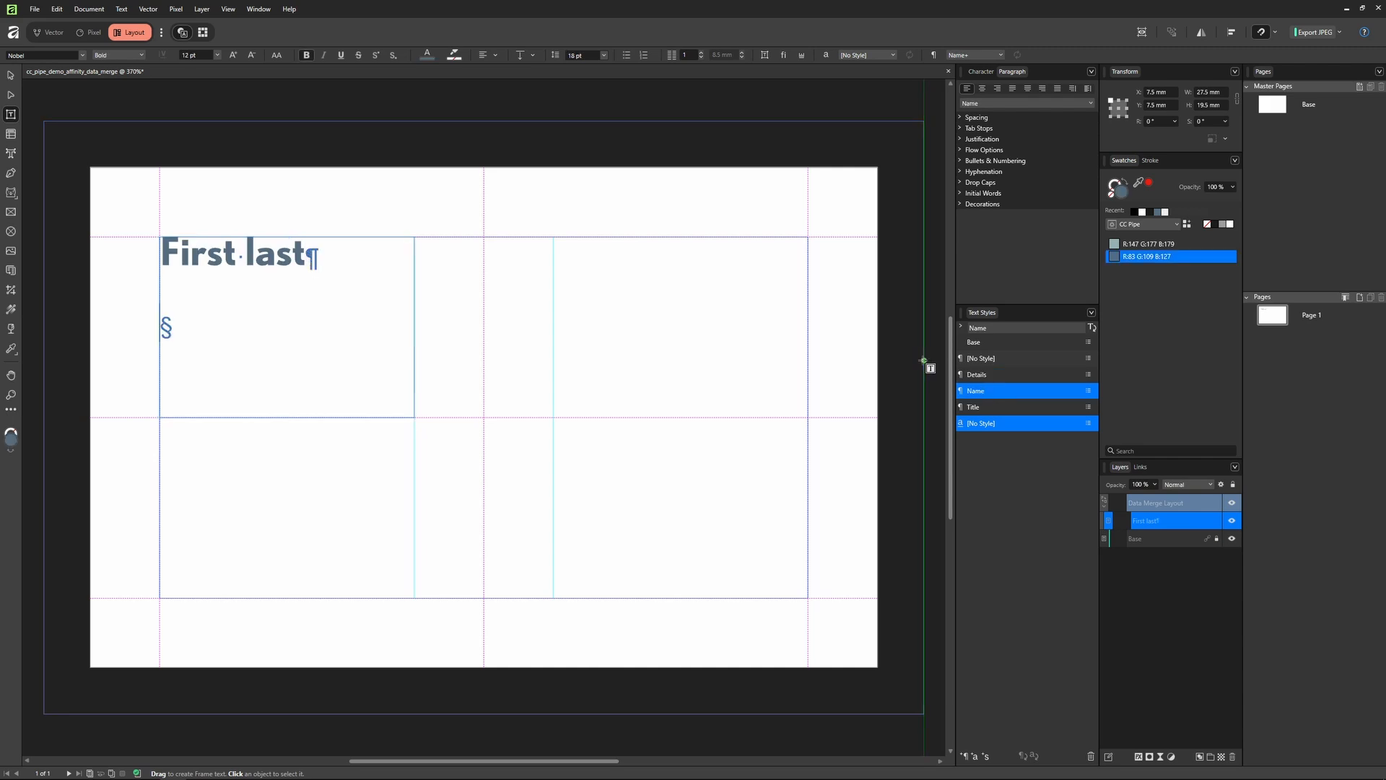
type("Titel")
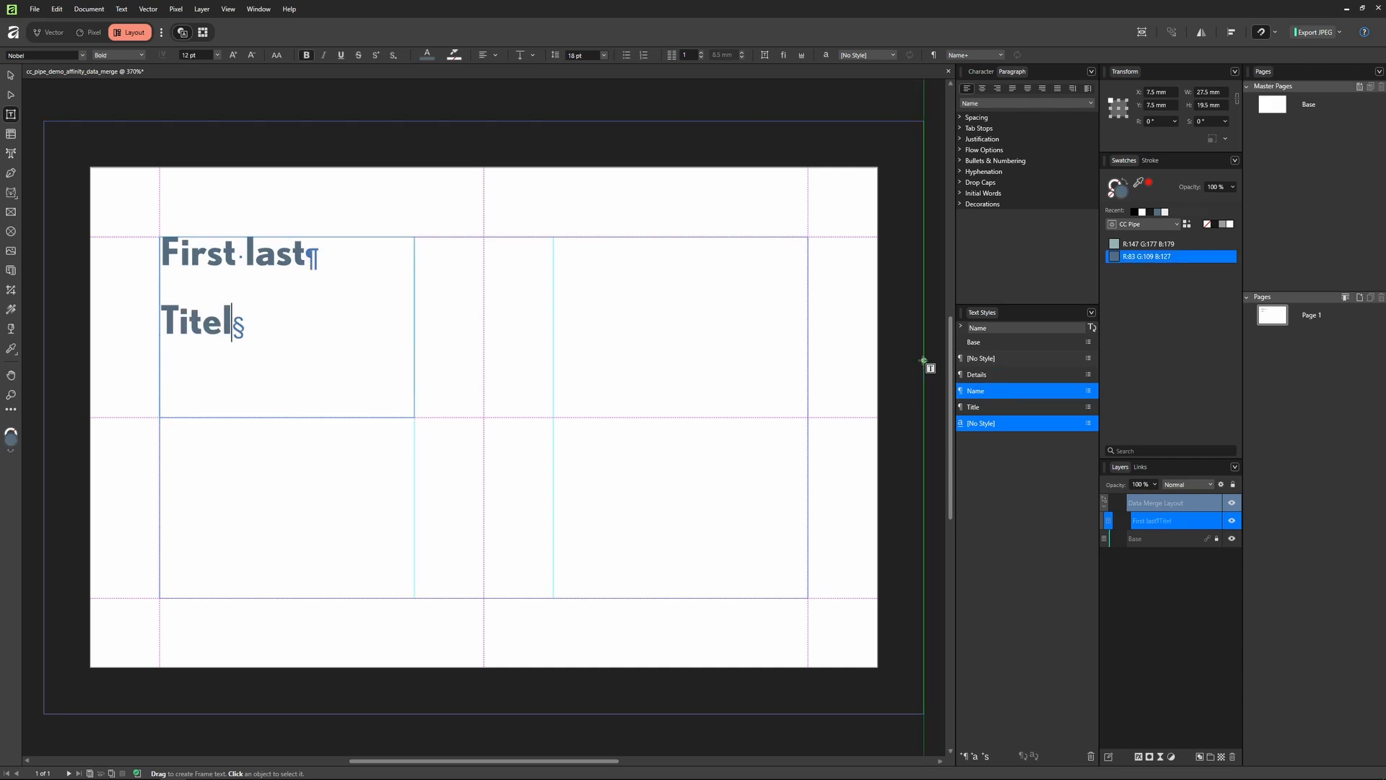
left_click(987, 408)
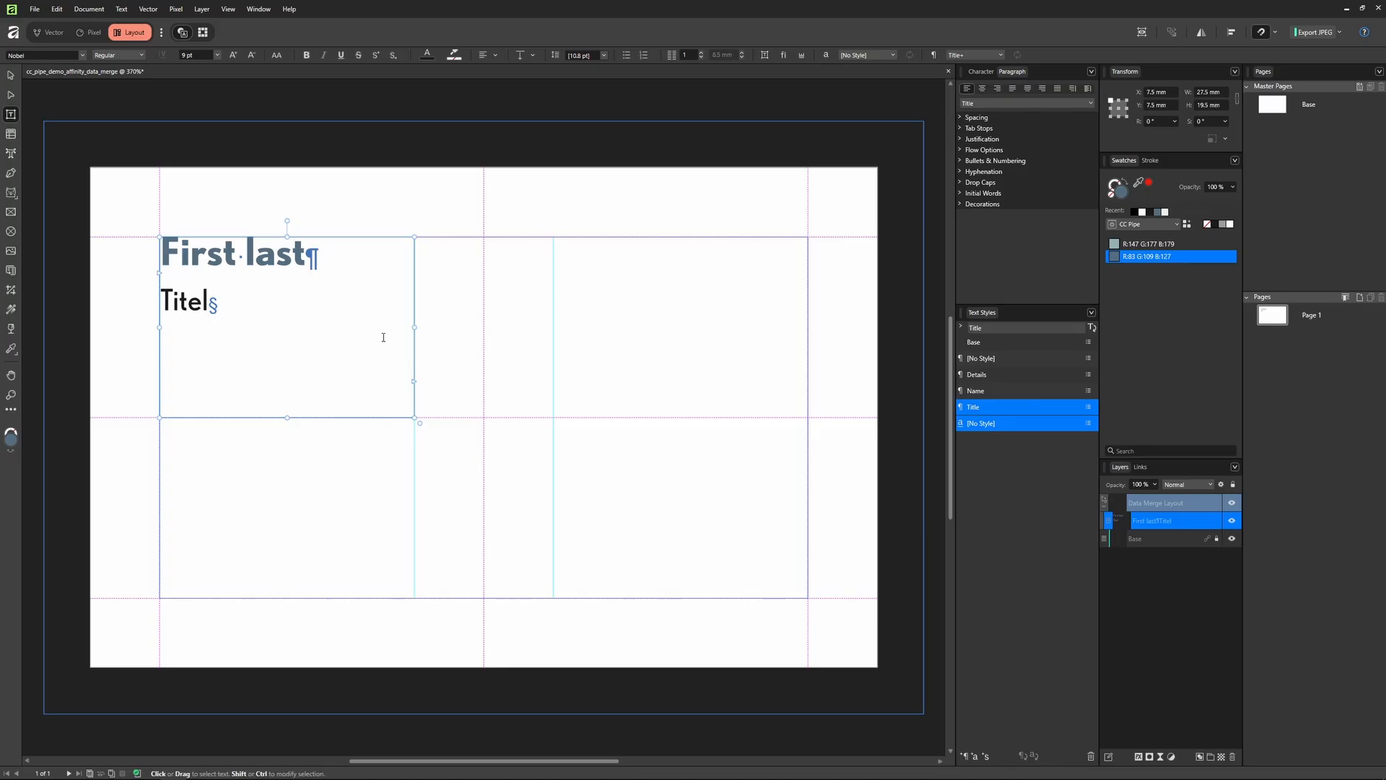
Step: Add 'Email' and 'Phone' lines in the Details style below the title
key("Return")
type("Email")
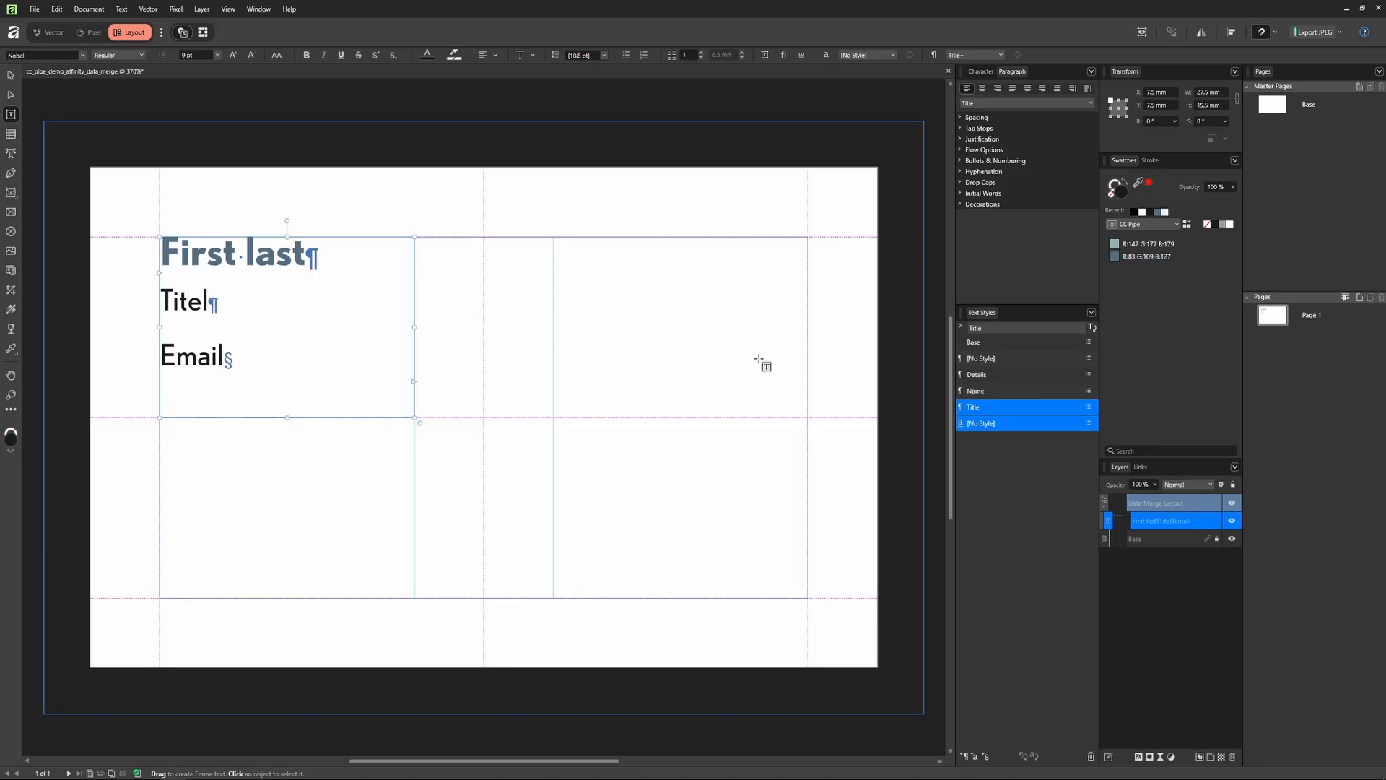
left_click(969, 374)
key("Return")
type("Phone")
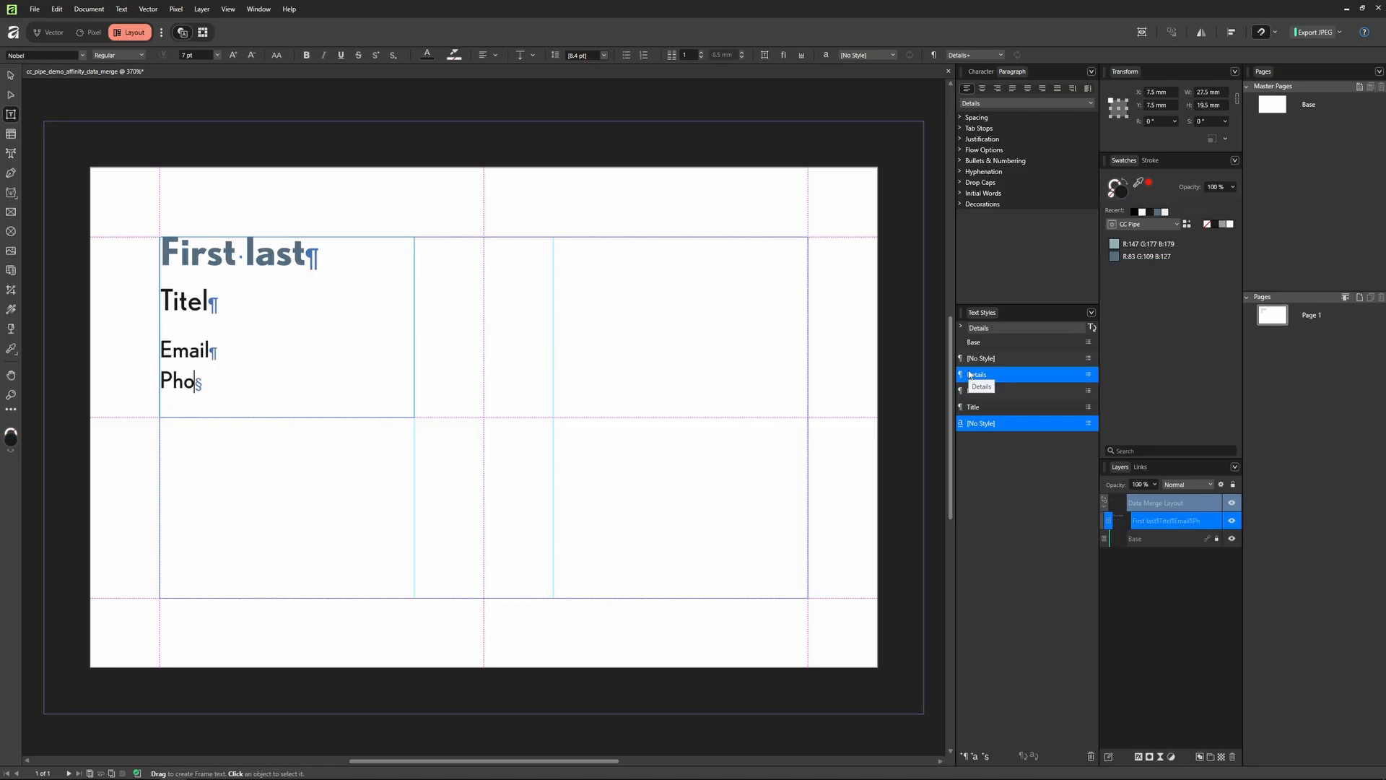
key("Escape")
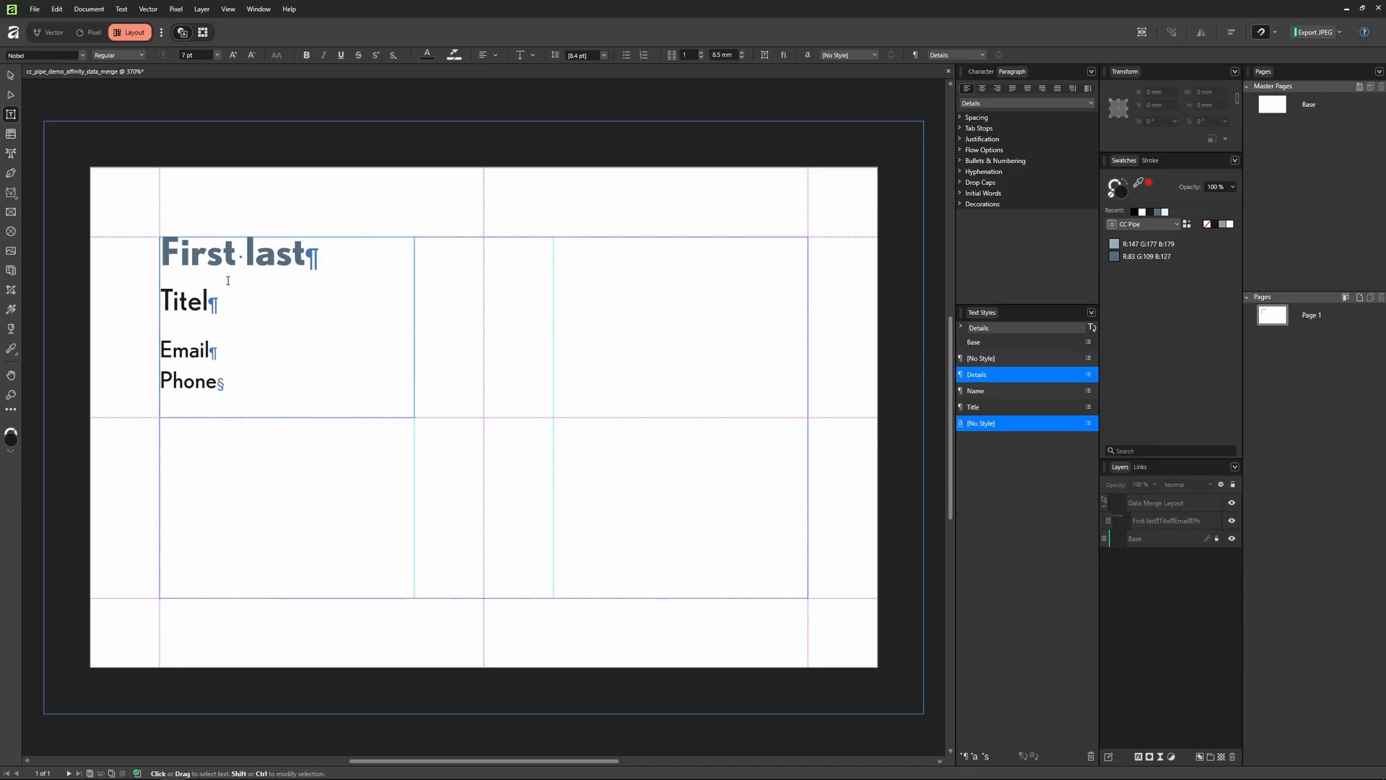
left_click(244, 184)
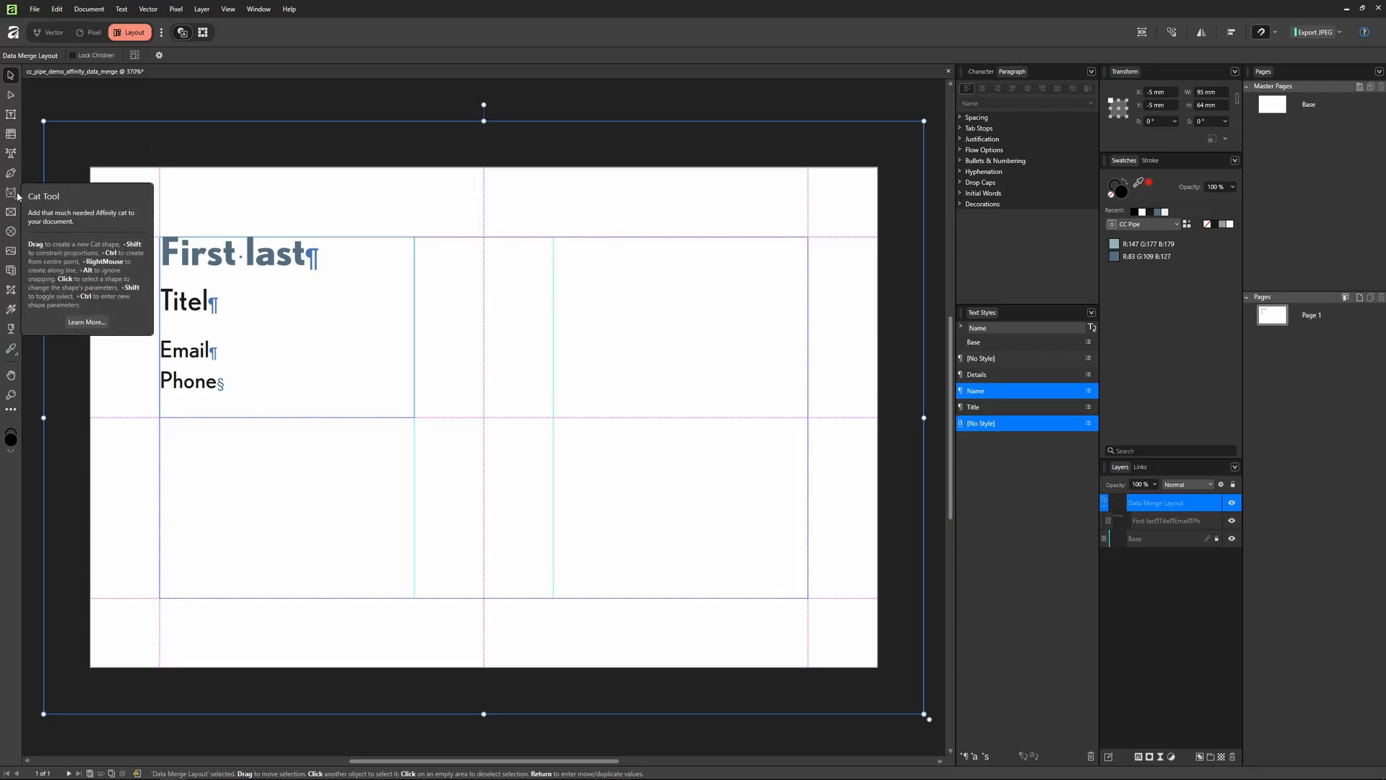
Step: Draw a QR code in the card's lower-left area, keeping its default link
left_click(11, 196)
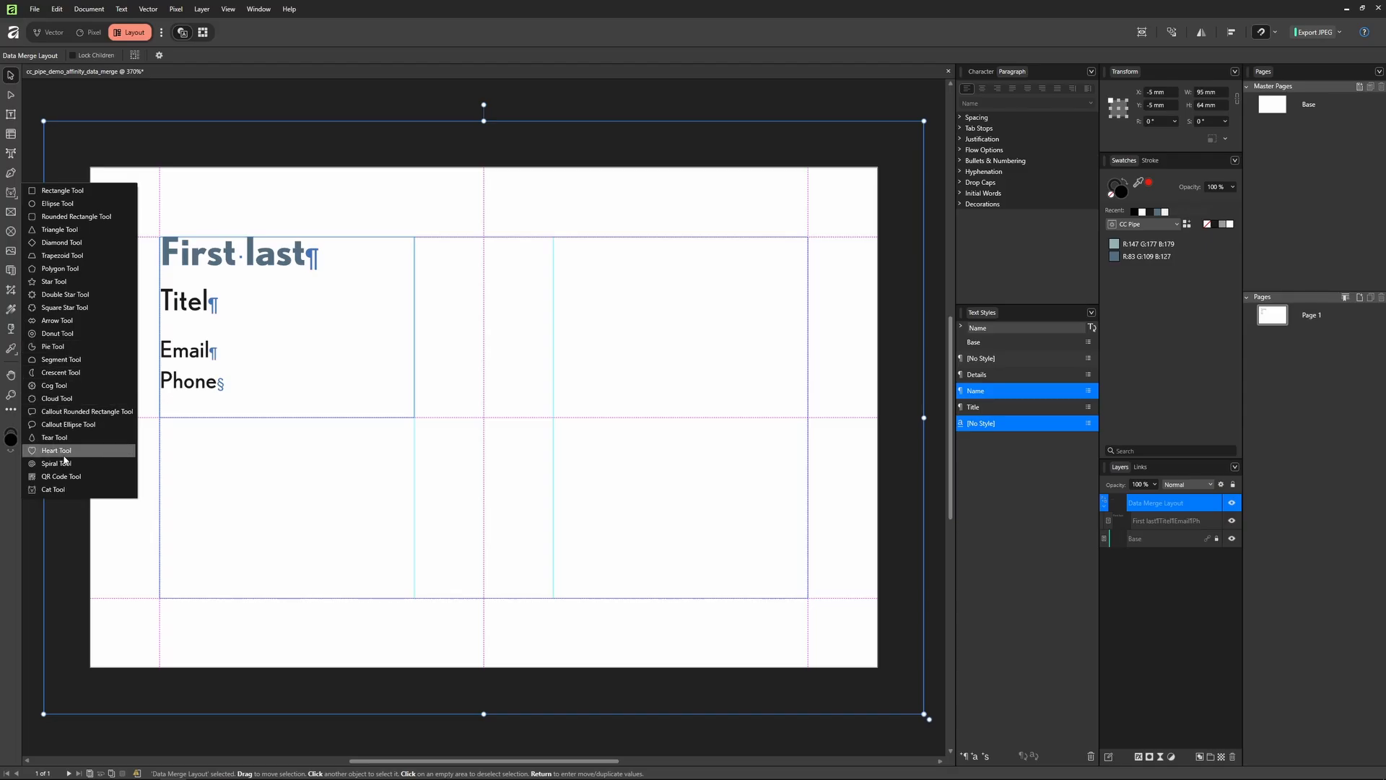
left_click(65, 478)
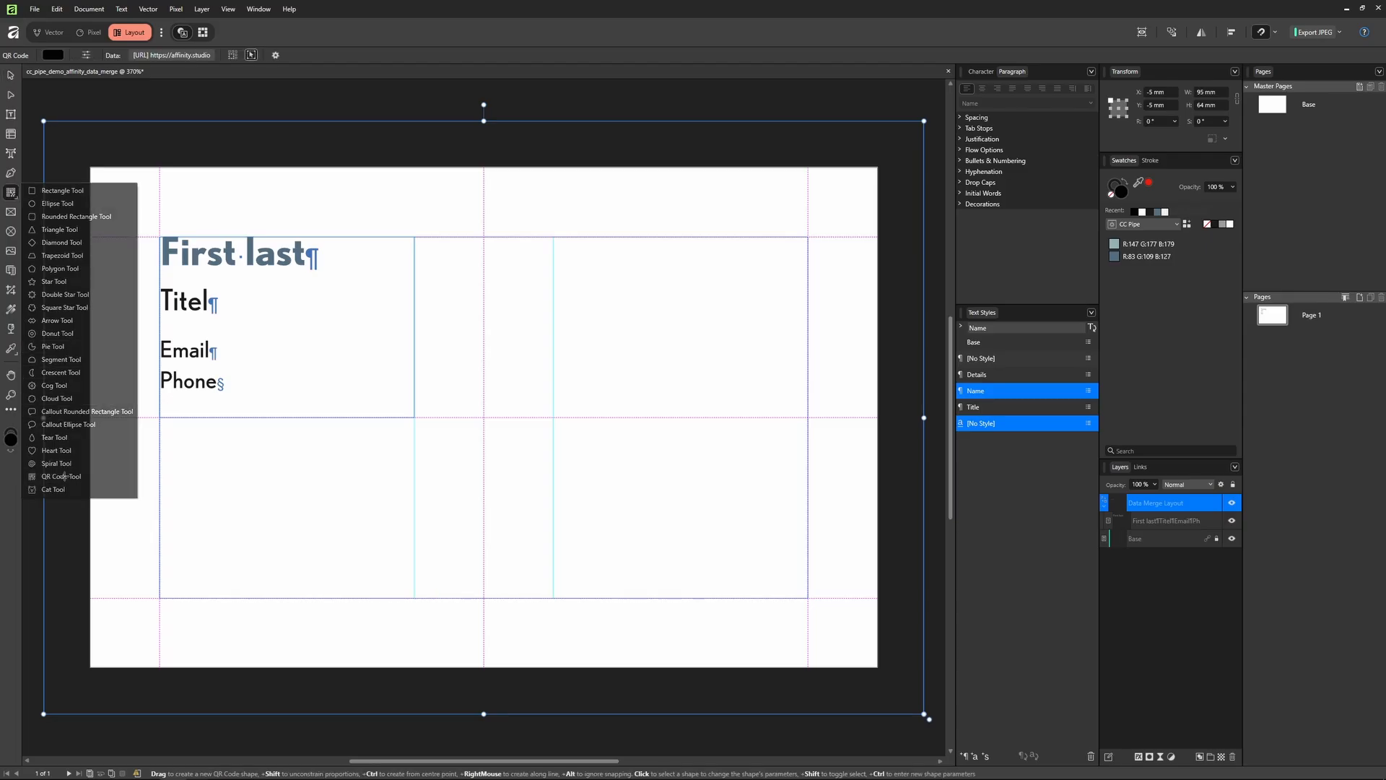
left_click_drag(158, 598, 316, 451)
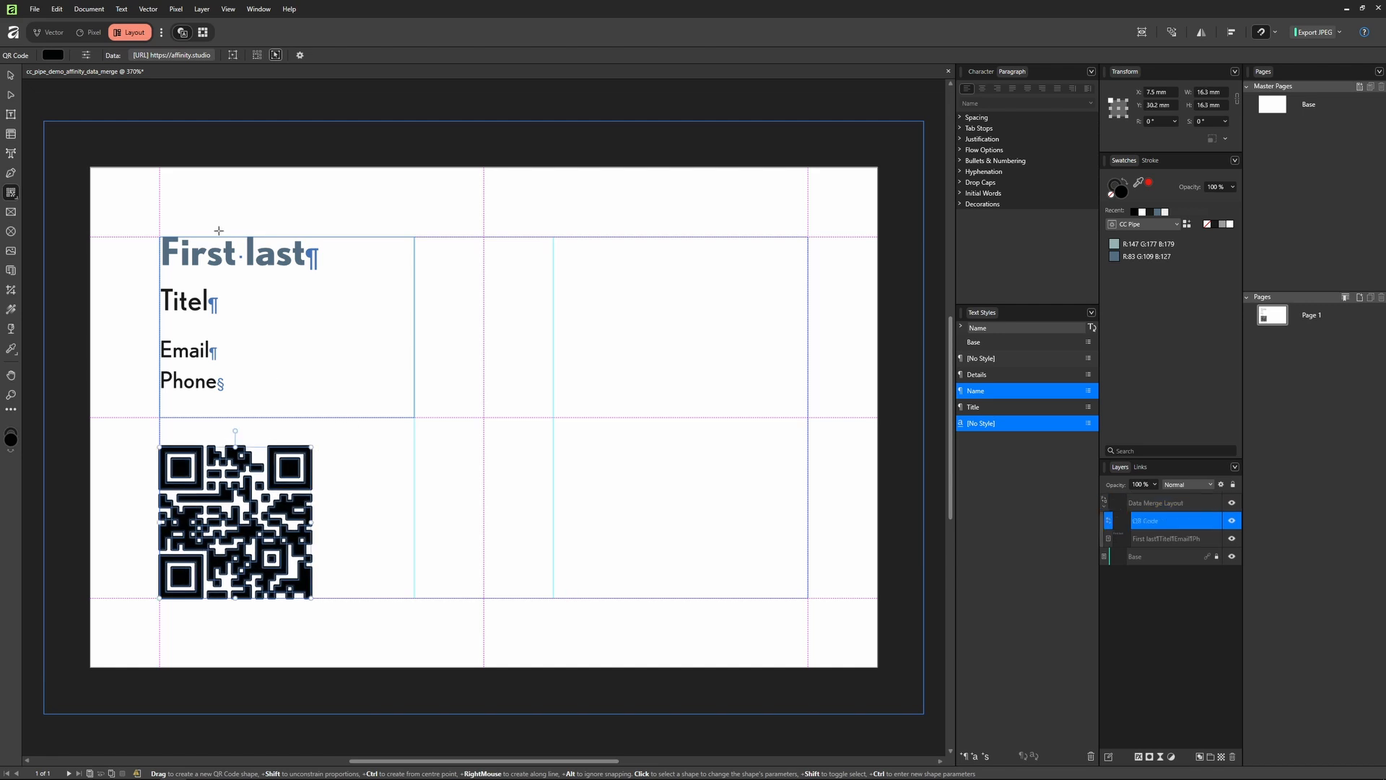
left_click(169, 57)
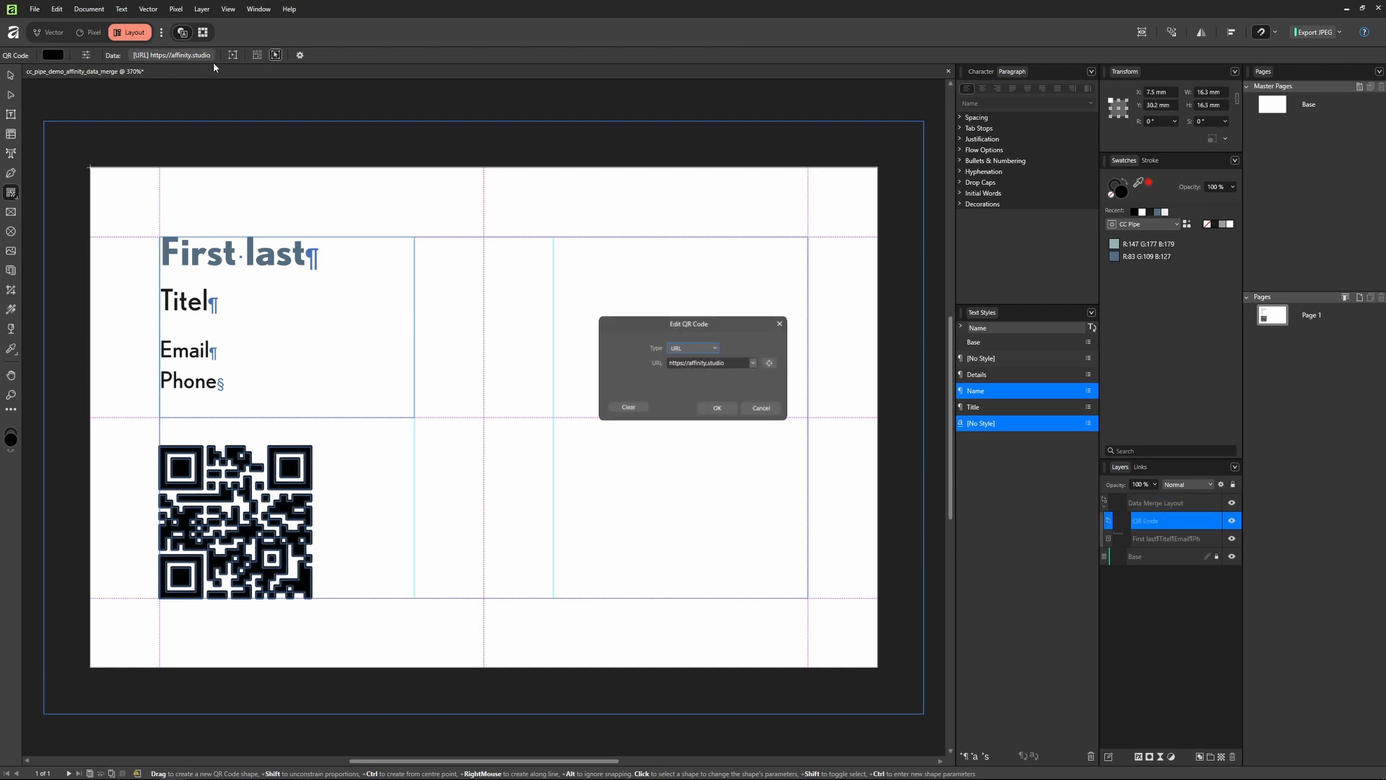
left_click(761, 408)
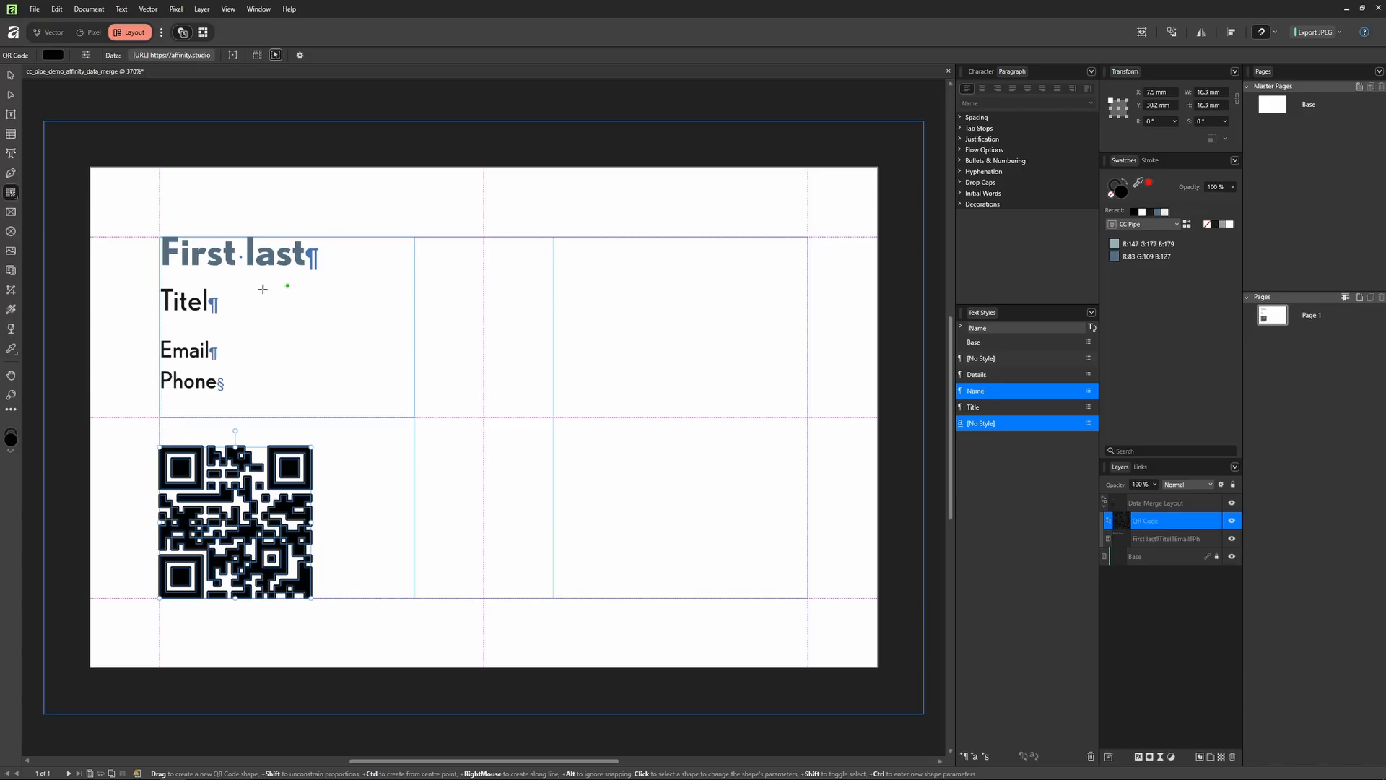
Step: Draw a picture frame over the card's right half with no outline
left_click(12, 212)
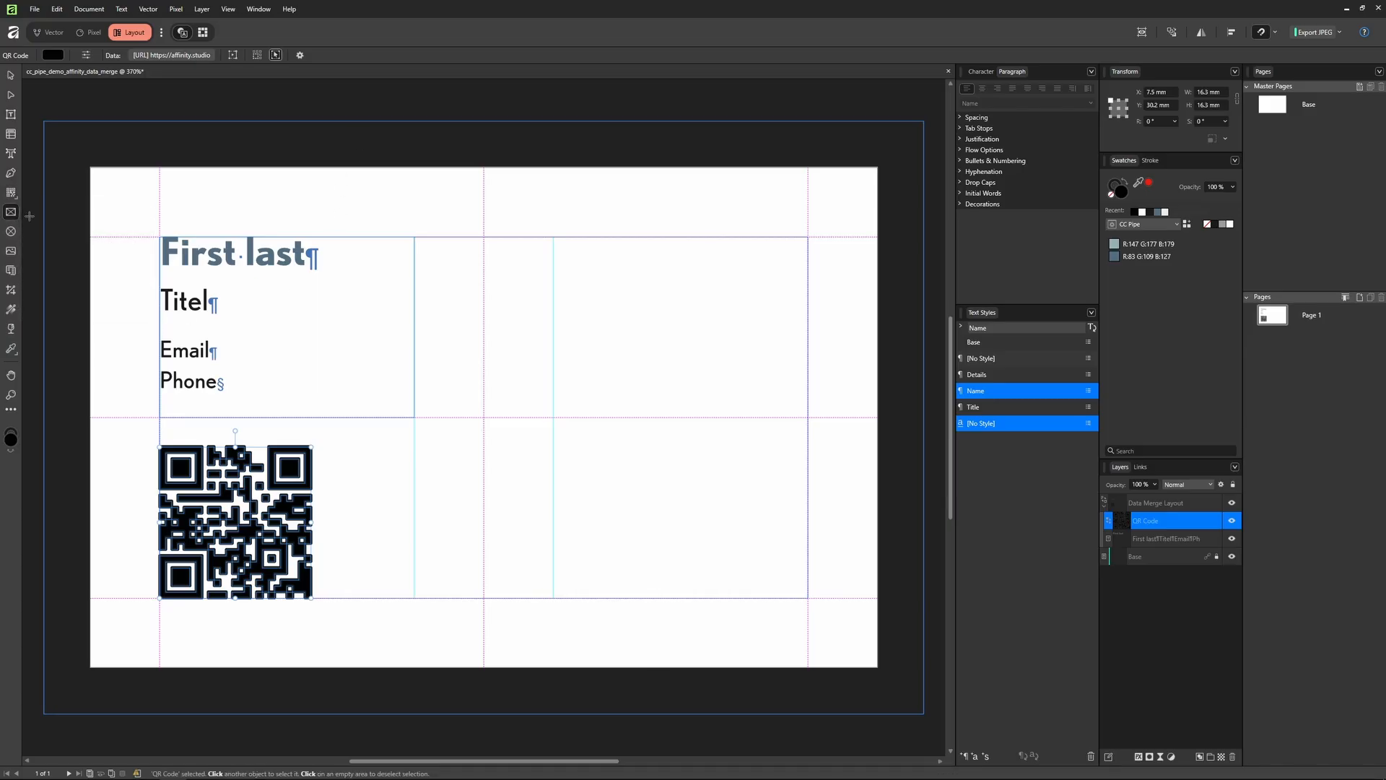
left_click_drag(484, 168, 877, 667)
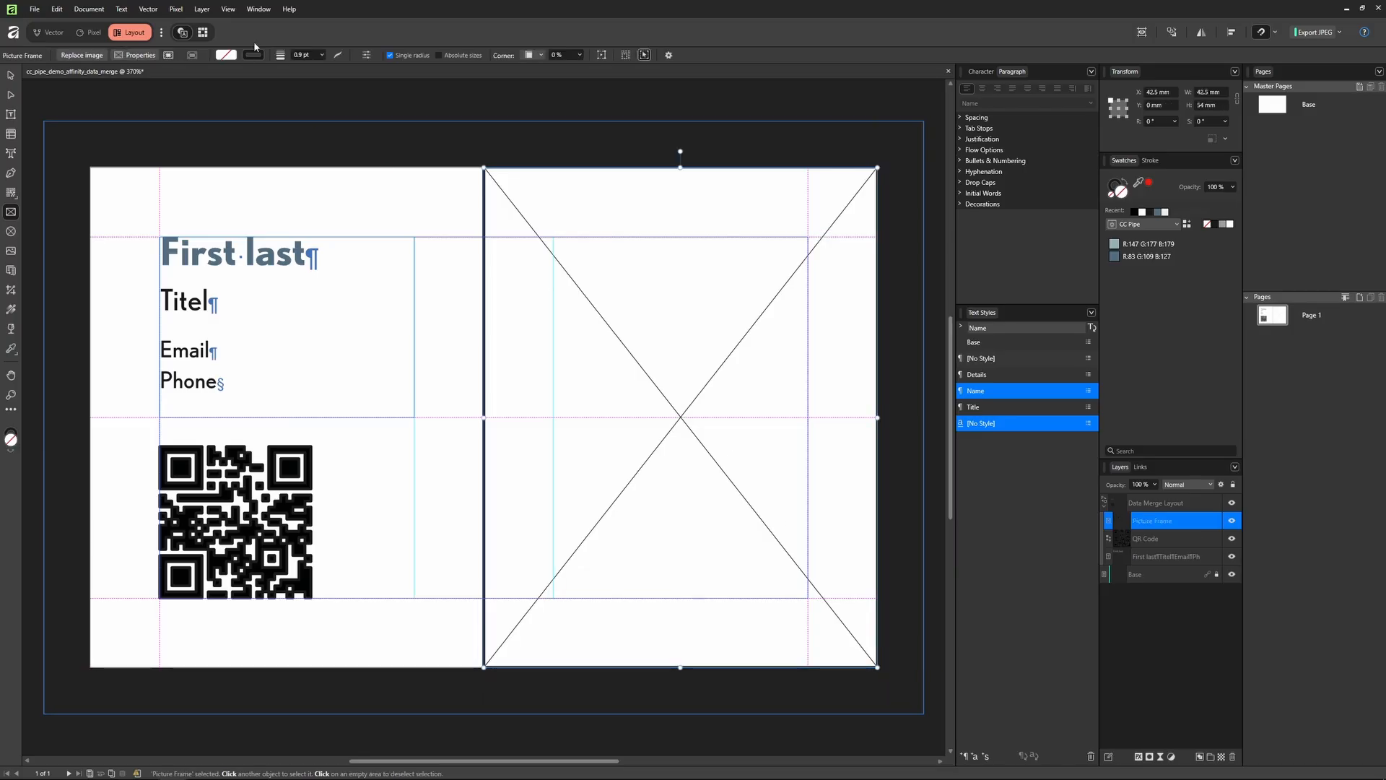
left_click(253, 55)
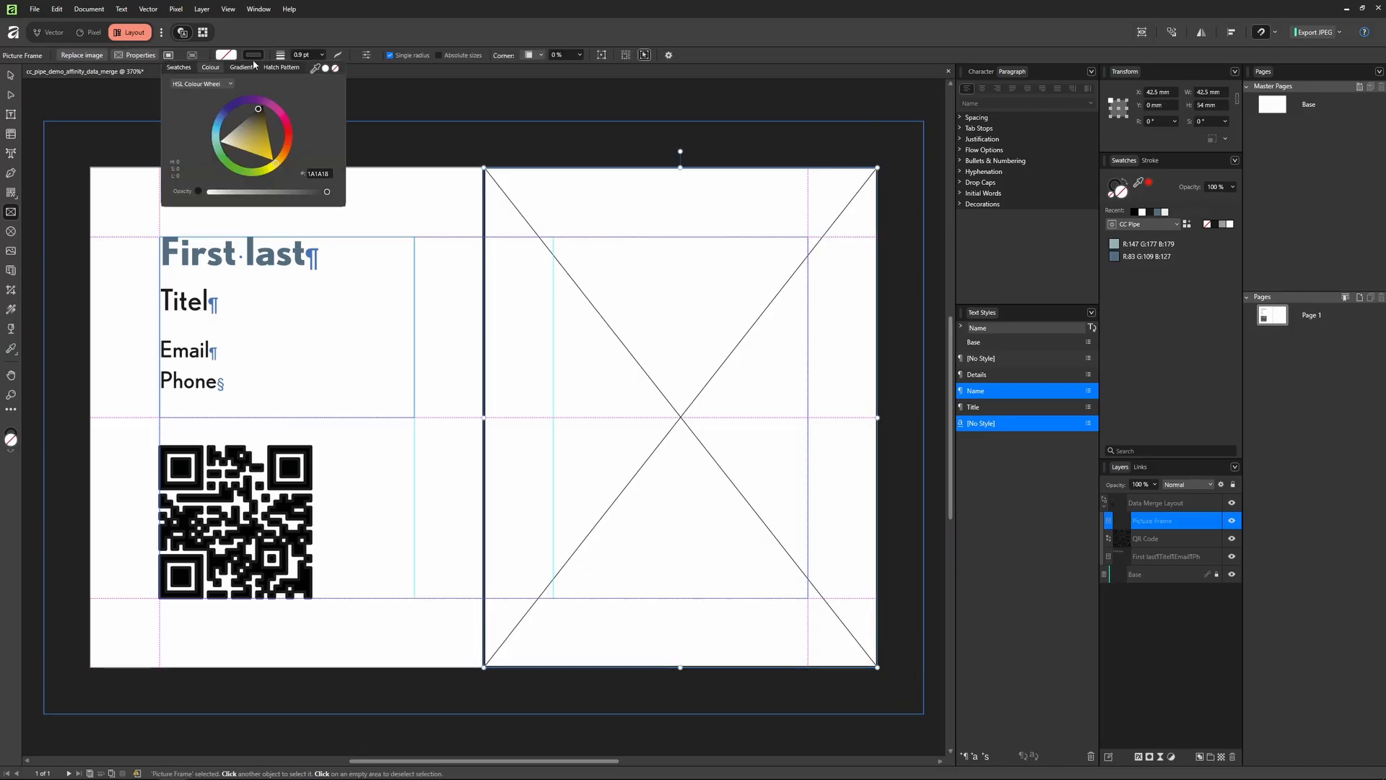
left_click(336, 68)
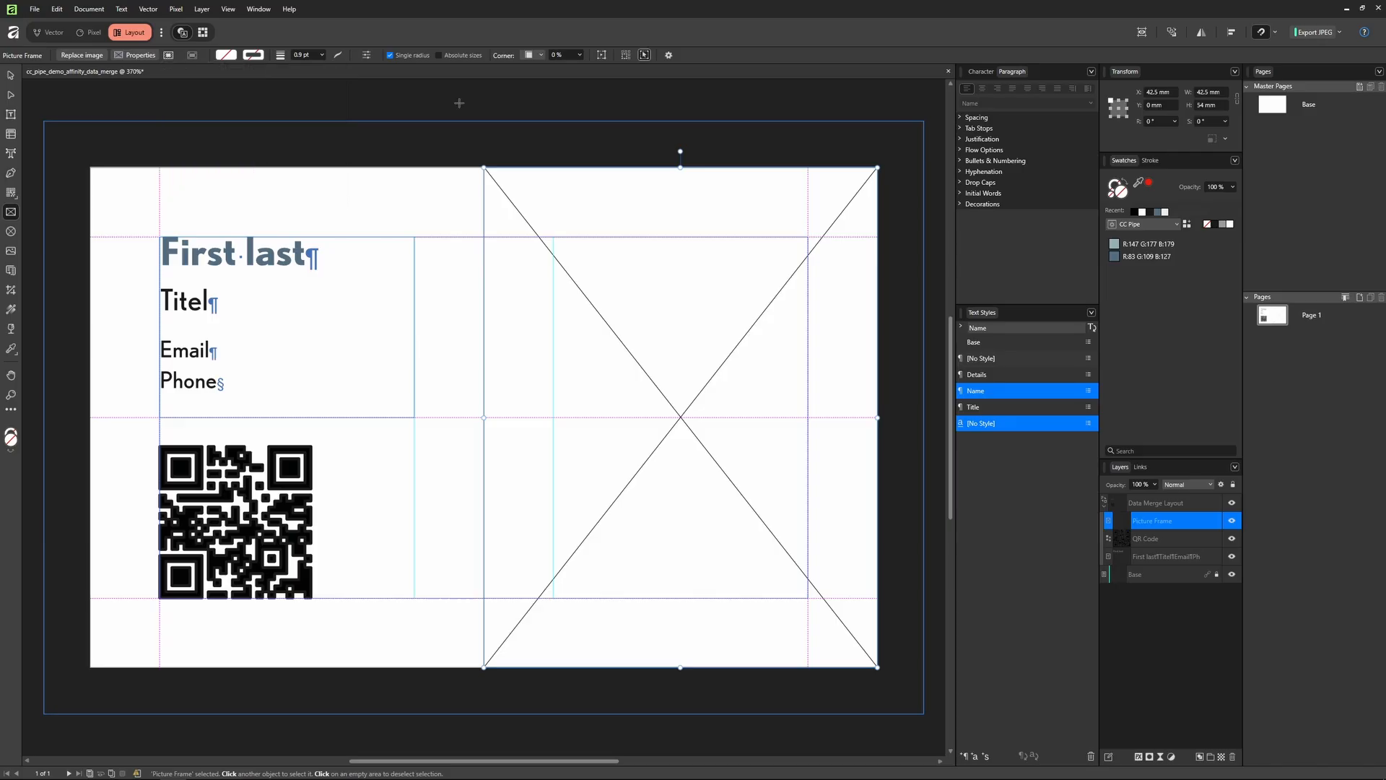
key("v")
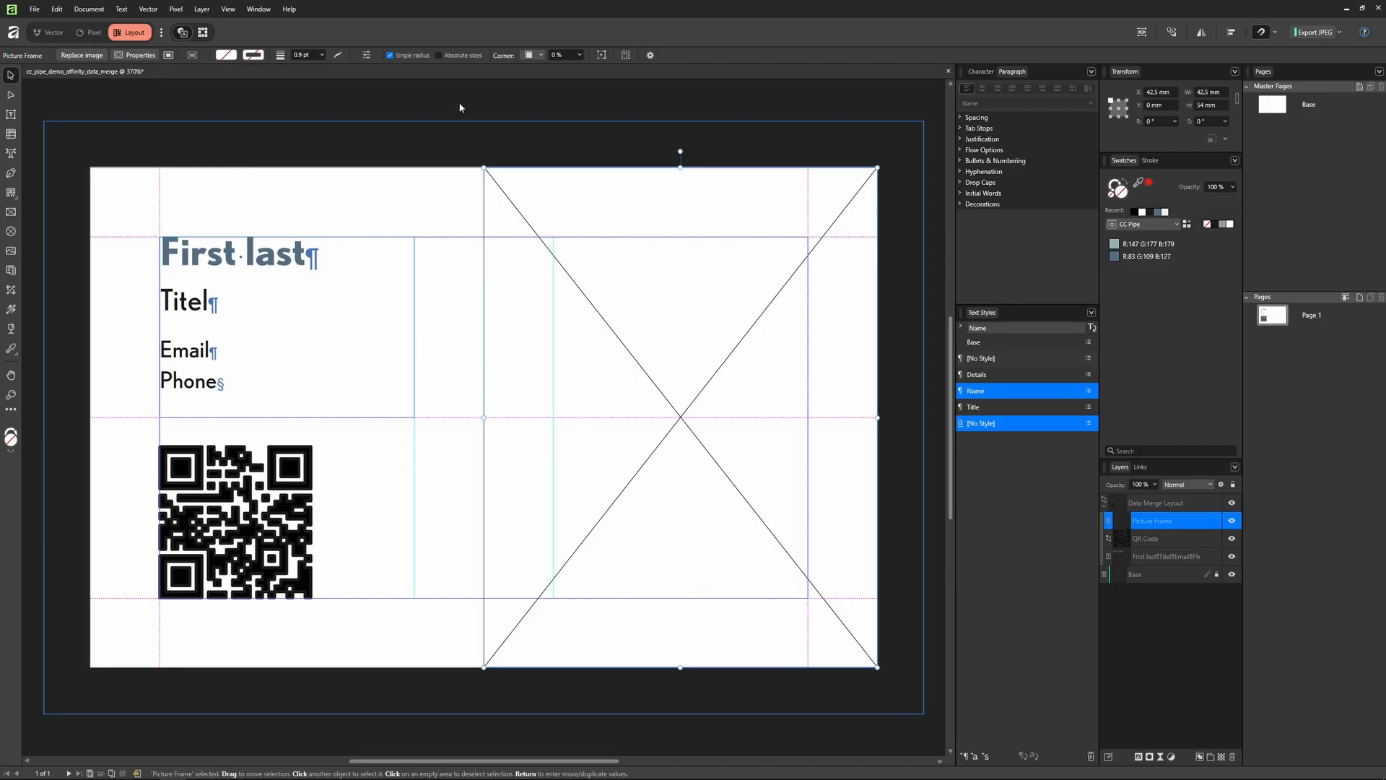
key("alt+Tab")
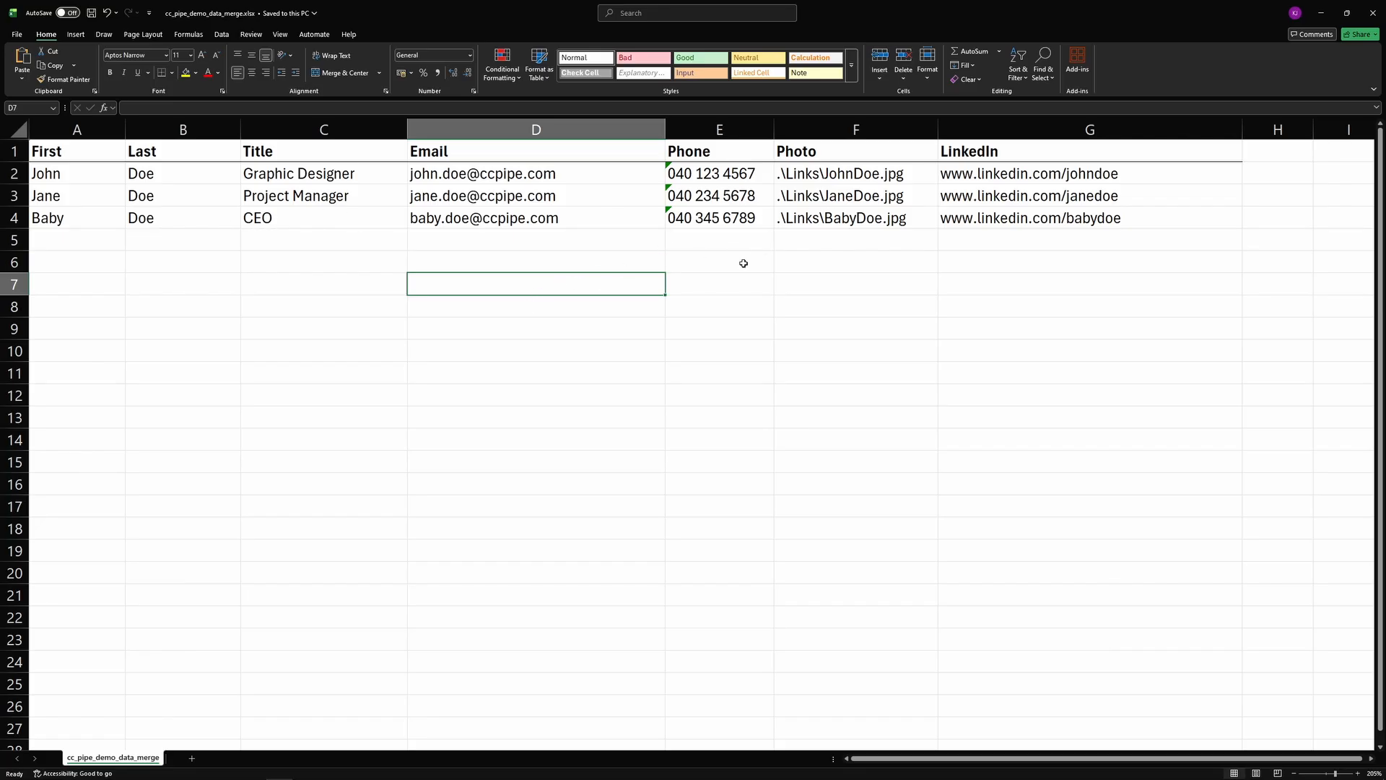
Step: Check the Photo paths in F2:F4 and the LinkedIn address in G4
left_click(848, 197)
left_click_drag(834, 173, 832, 214)
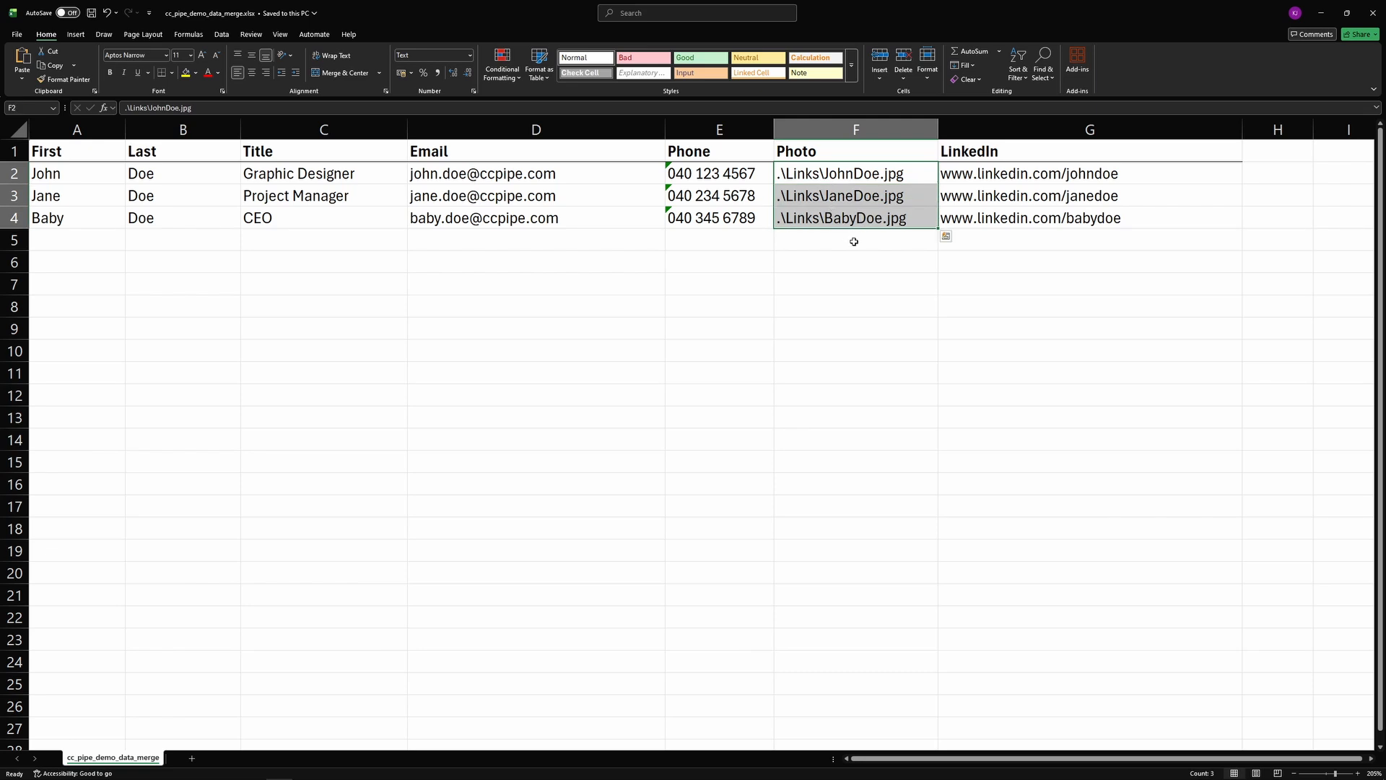
left_click(854, 238)
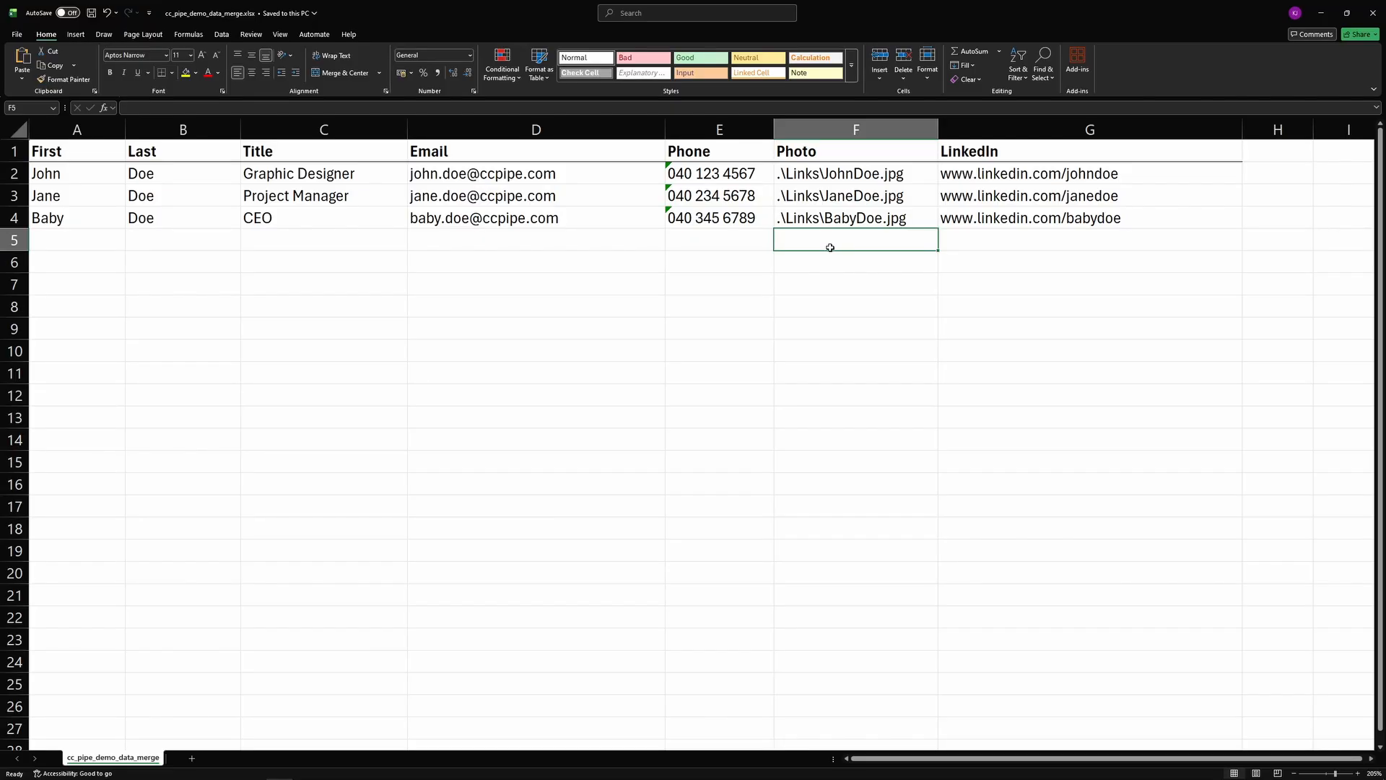
left_click(1004, 214)
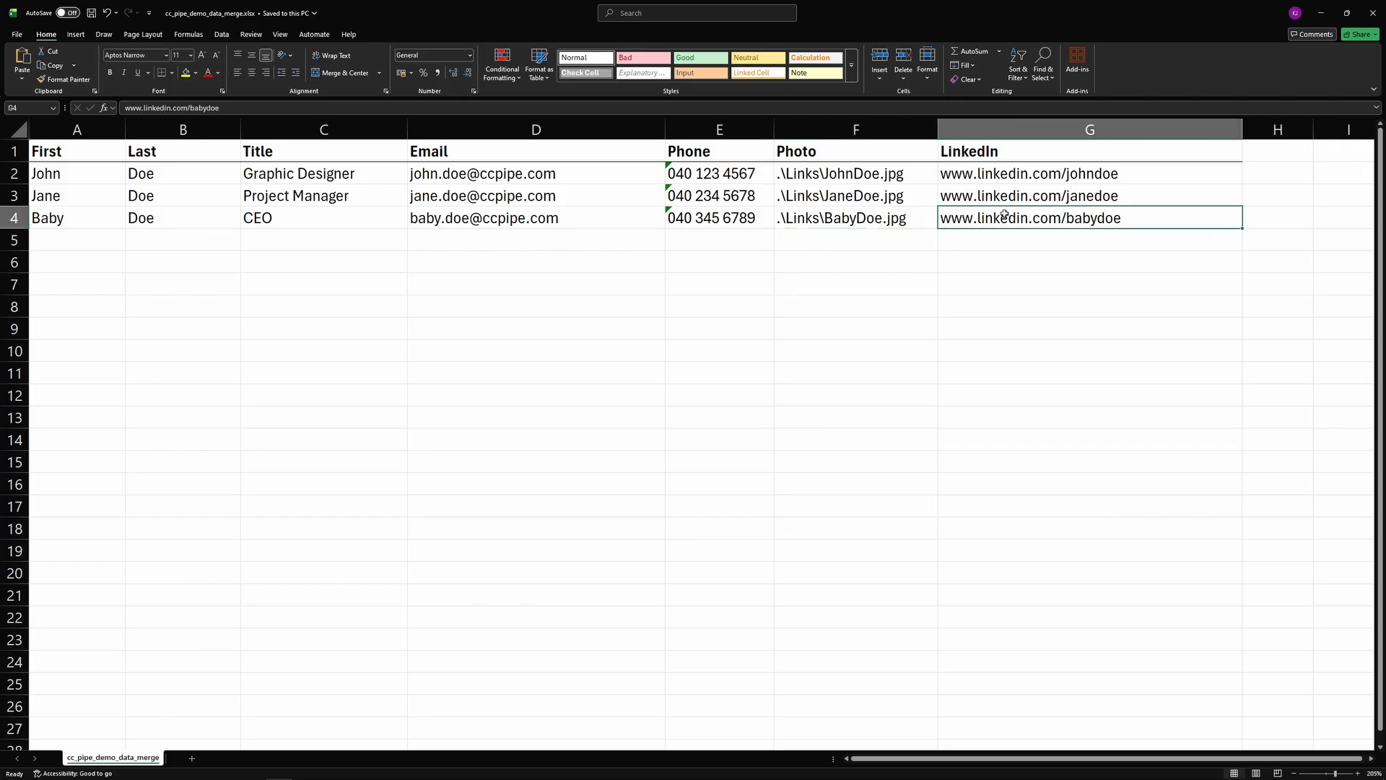
left_click(870, 258)
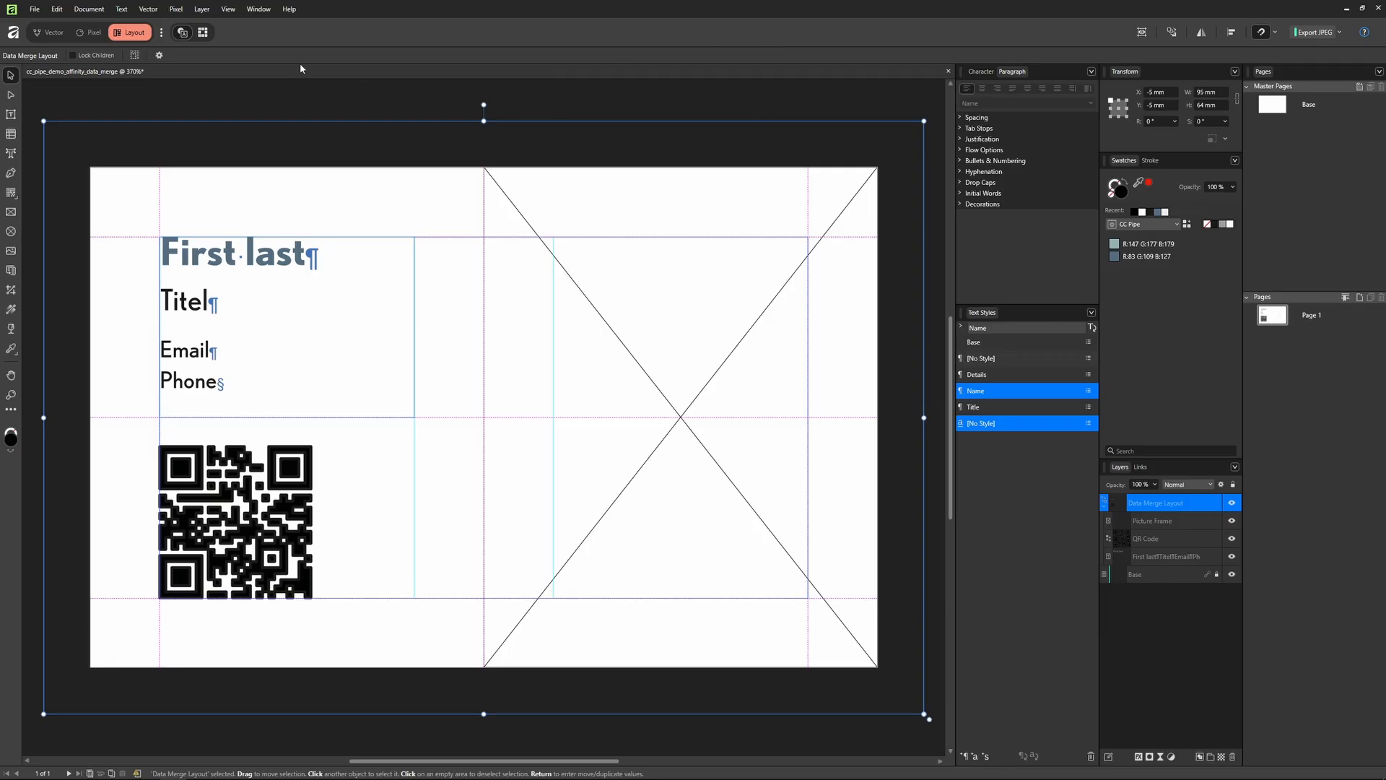
Step: Open the Data Merge panel and load cc_pipe_demo_data_merge.xlsx as its data file
left_click(259, 9)
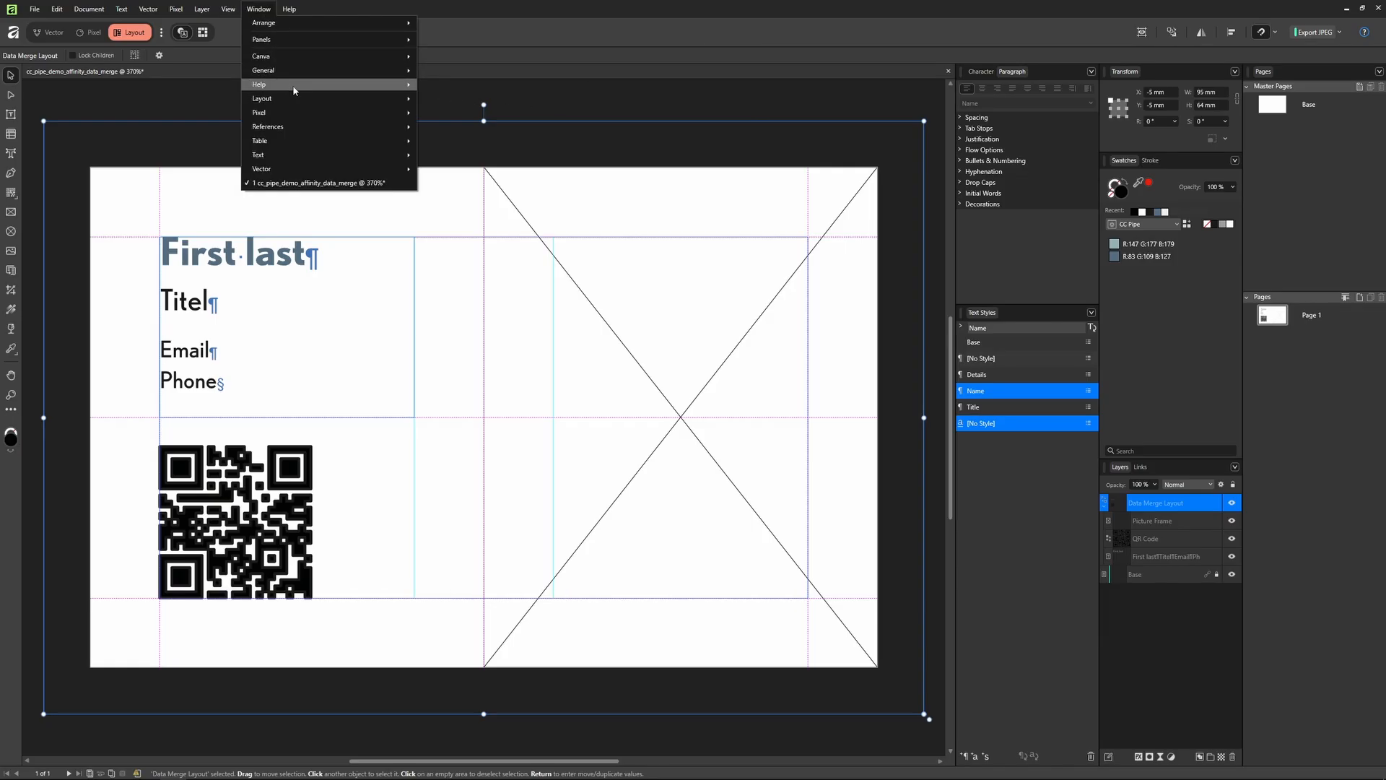
mouse_move(299, 99)
left_click(462, 113)
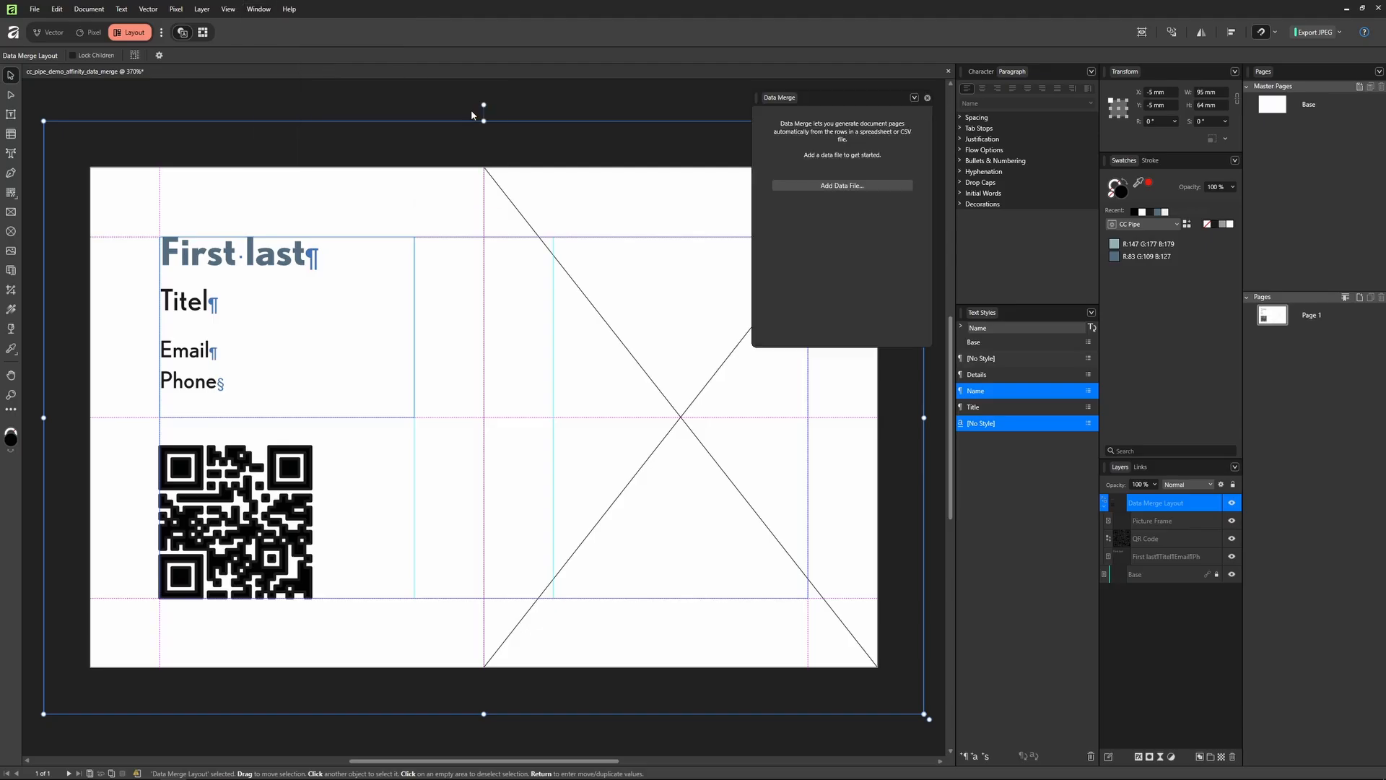
left_click(857, 187)
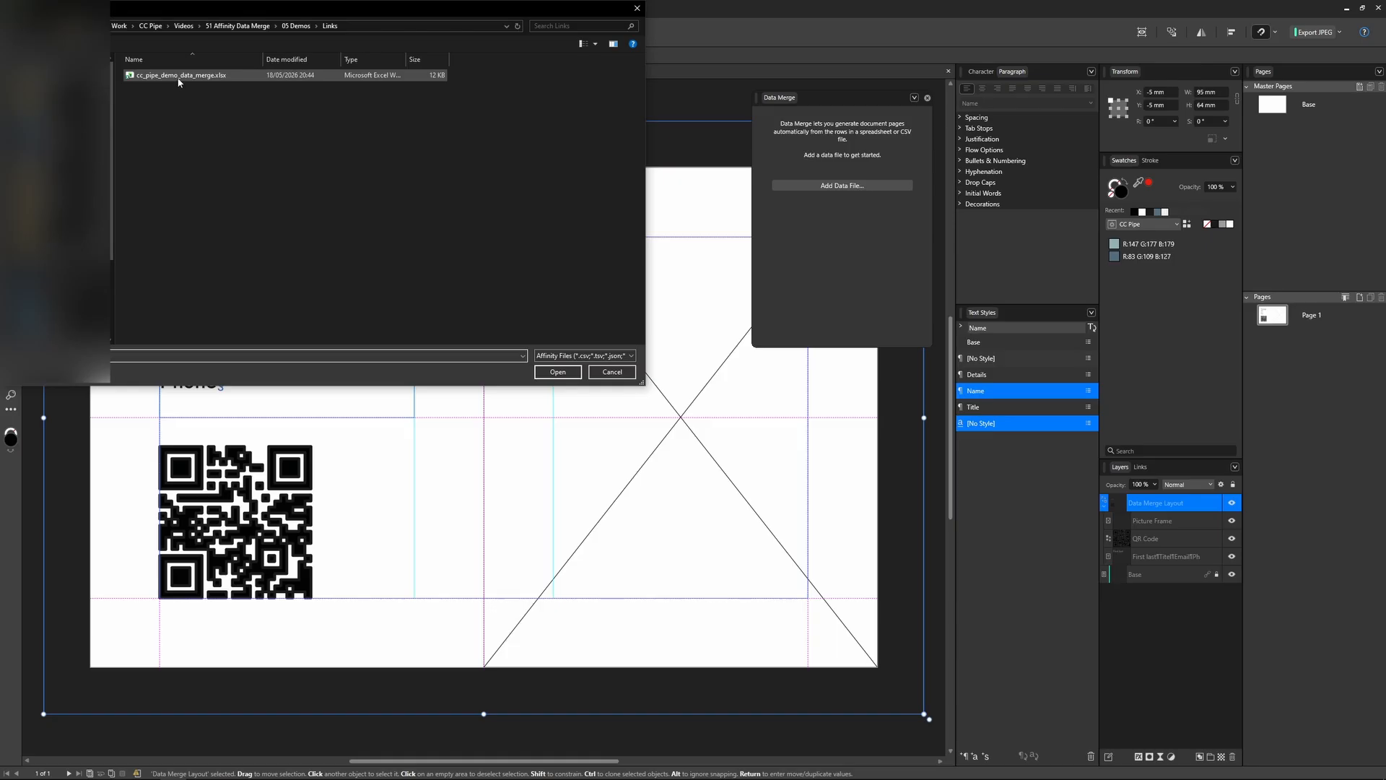
double_click(179, 76)
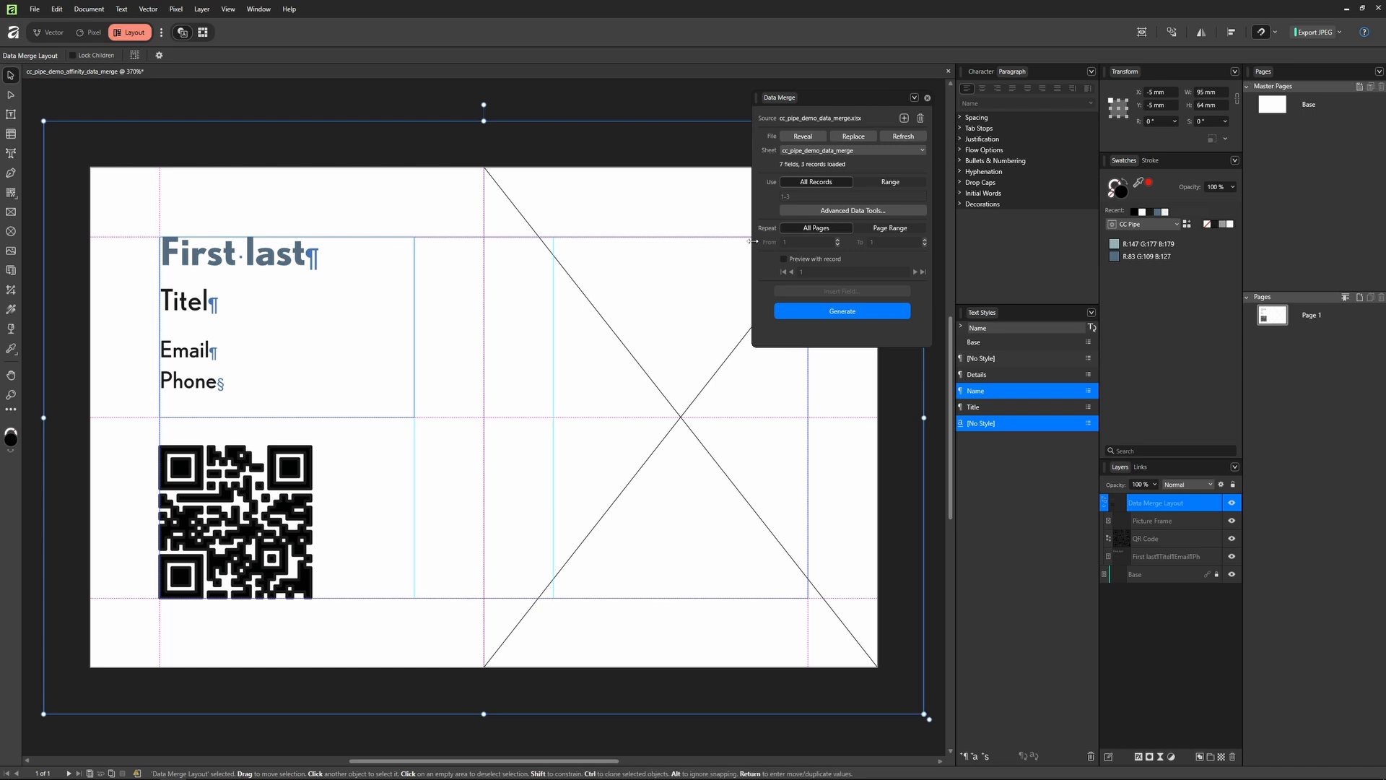
Step: Replace 'First', 'last' and 'Titel' with the First, Last and Title merge fields
double_click(228, 258)
left_click(228, 258)
left_click_drag(232, 257, 160, 257)
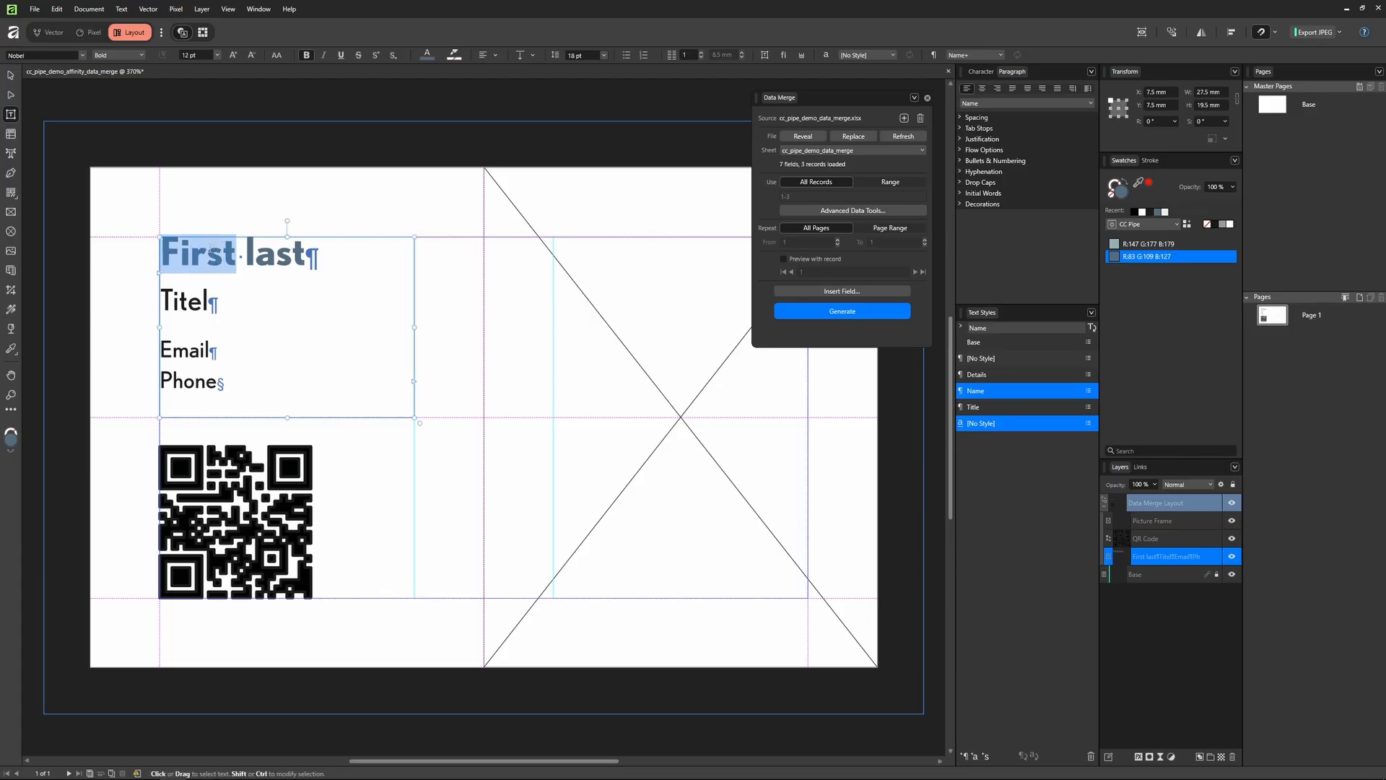
left_click(854, 293)
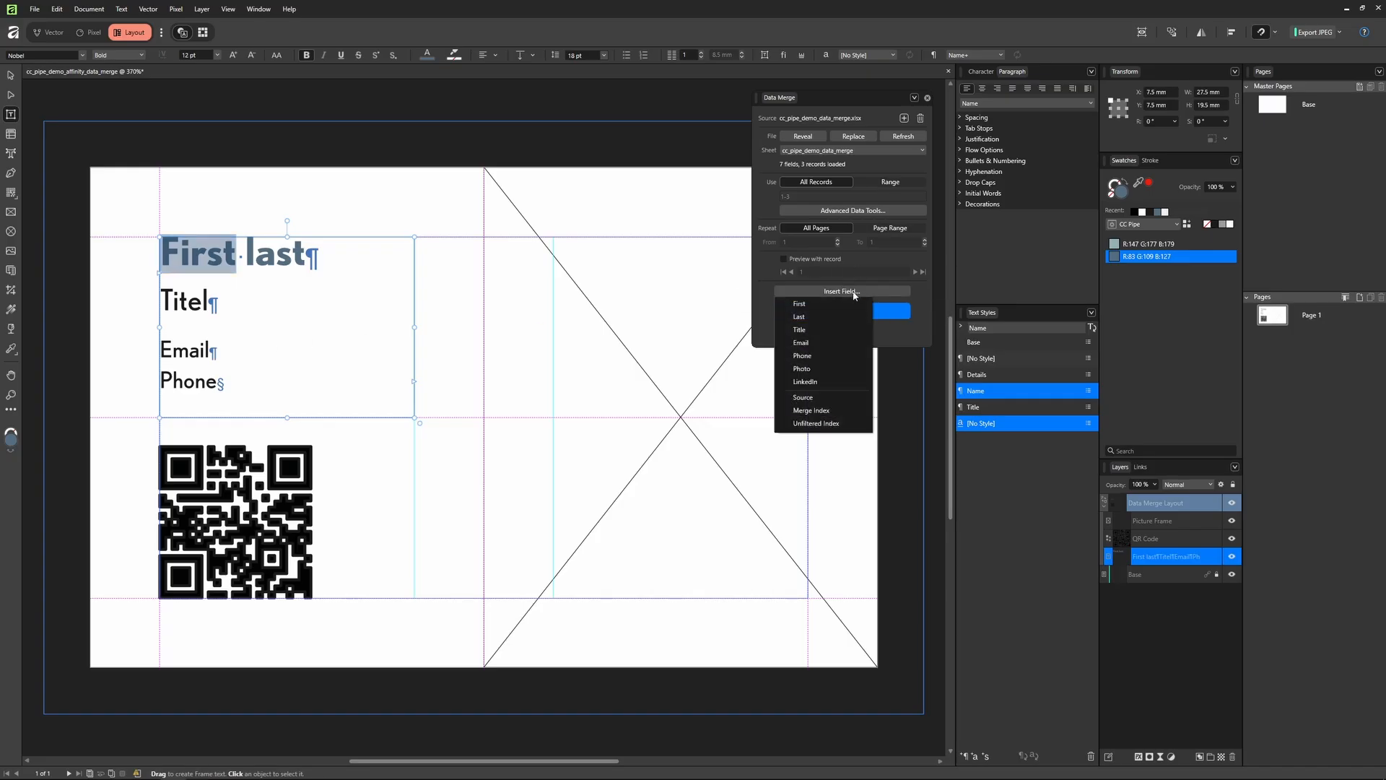
left_click(843, 304)
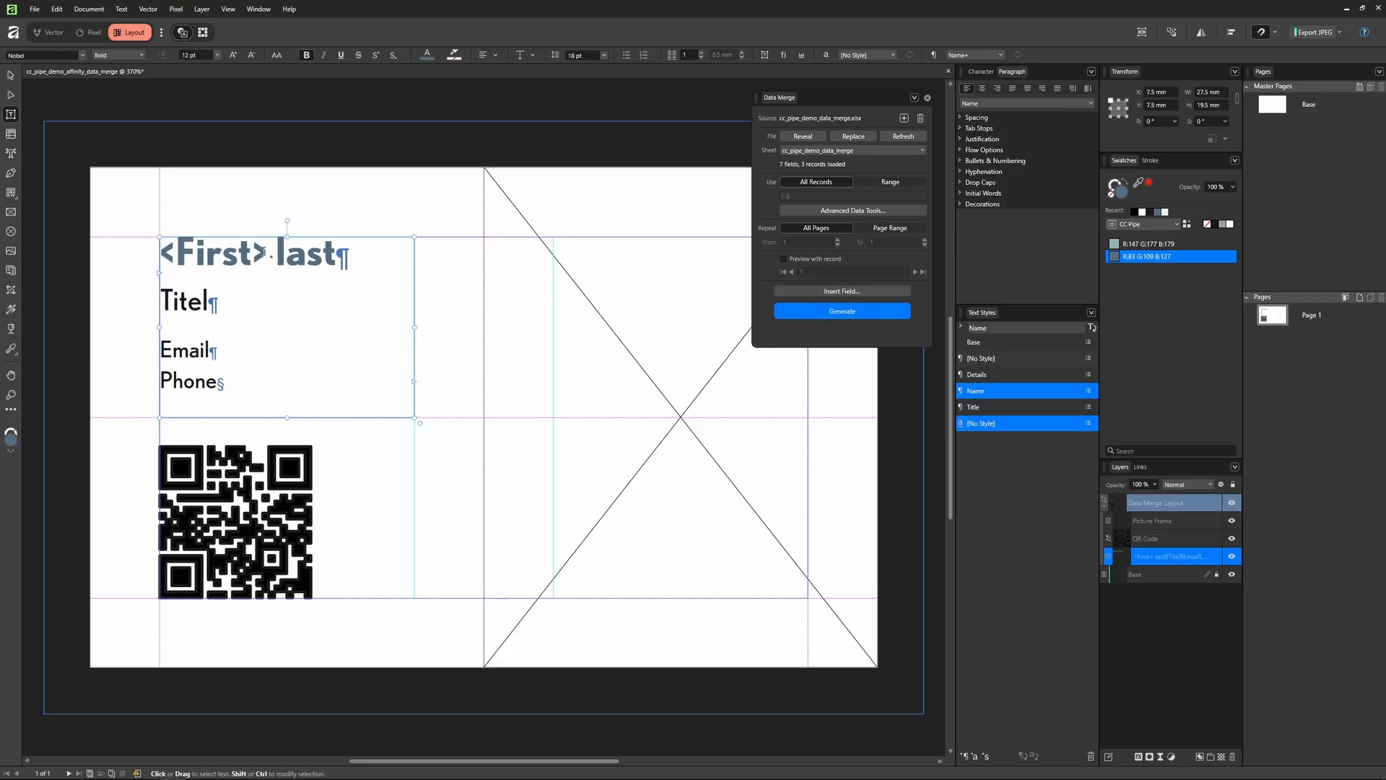
left_click_drag(277, 252, 338, 253)
left_click(831, 291)
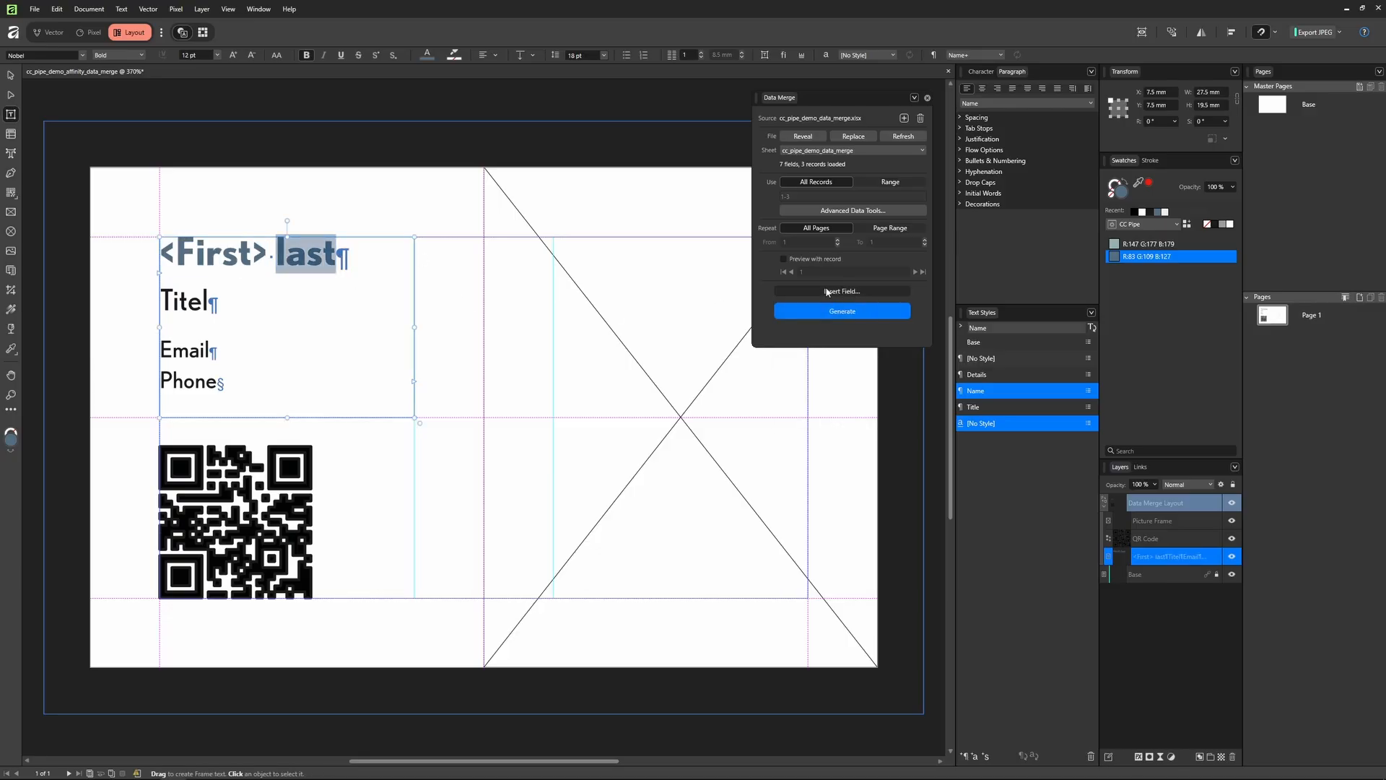
left_click(812, 320)
left_click_drag(210, 302, 128, 299)
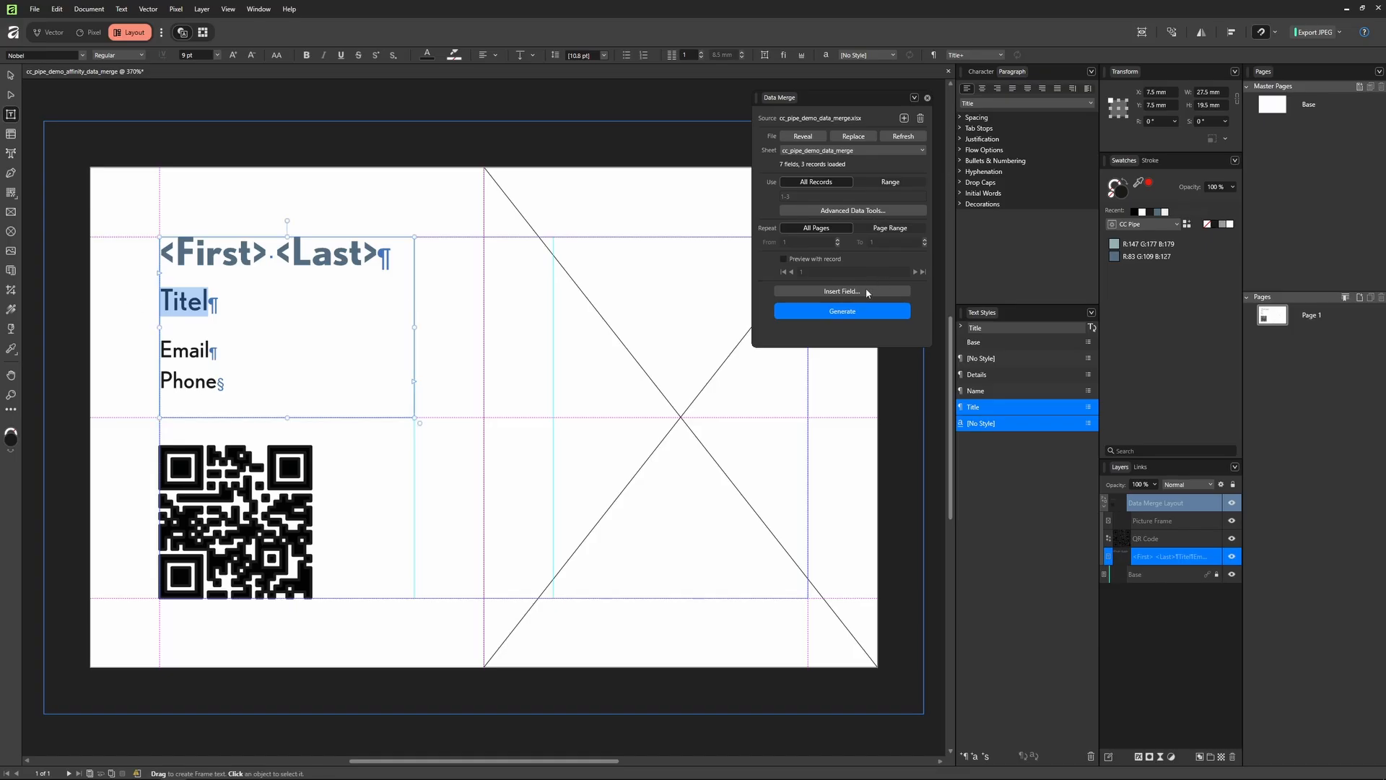
left_click(869, 292)
left_click(812, 331)
Step: Replace 'Email' and 'Phone' with the Email and Phone merge fields
key("Down")
key("shift+Home")
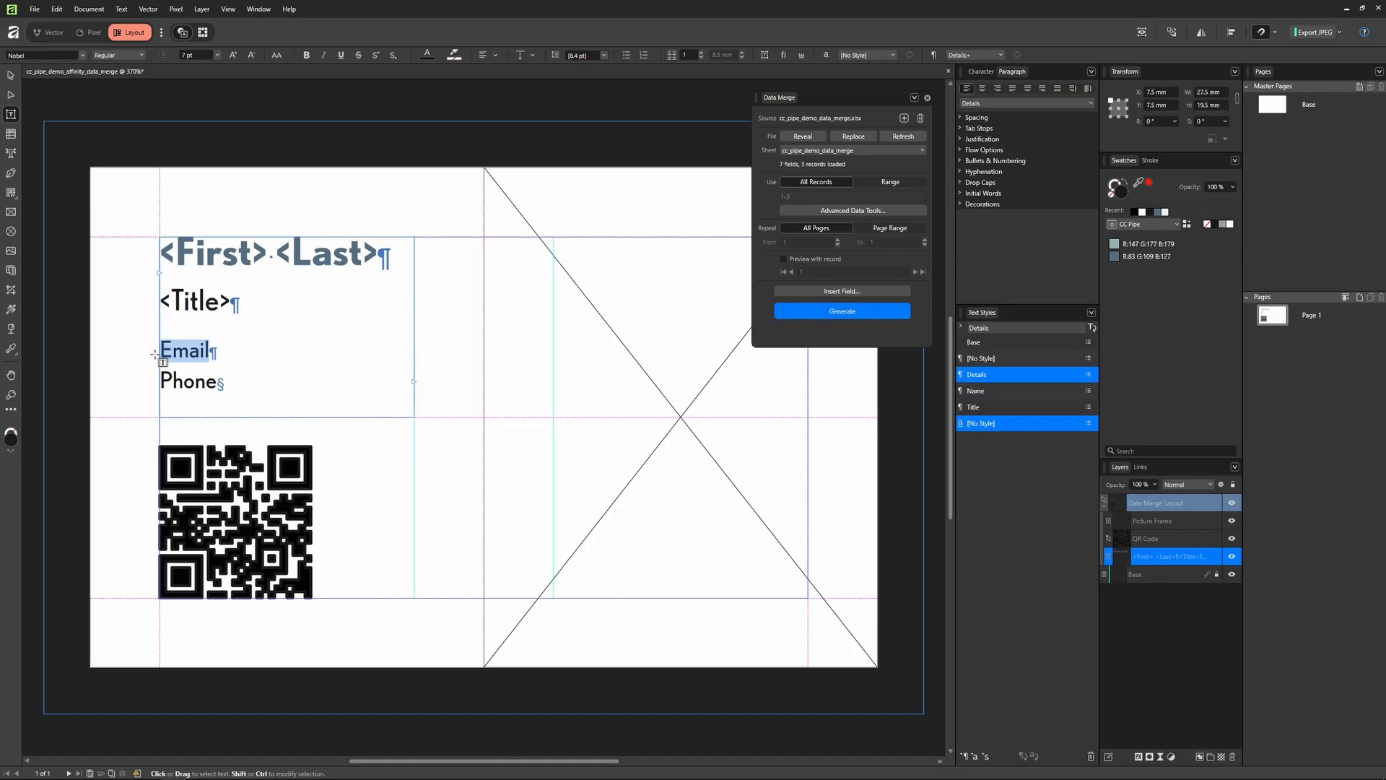
left_click(830, 291)
left_click(810, 341)
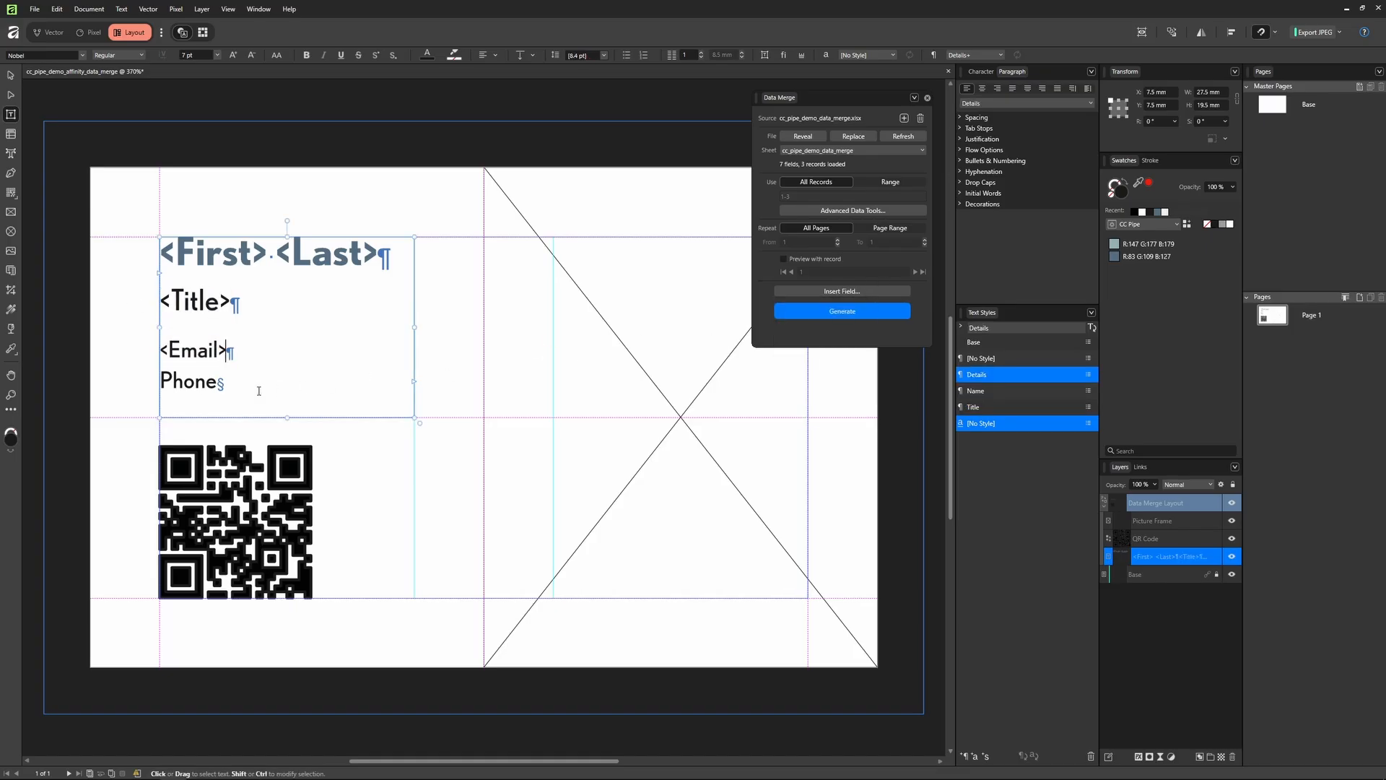
left_click_drag(257, 387, 136, 390)
left_click(842, 291)
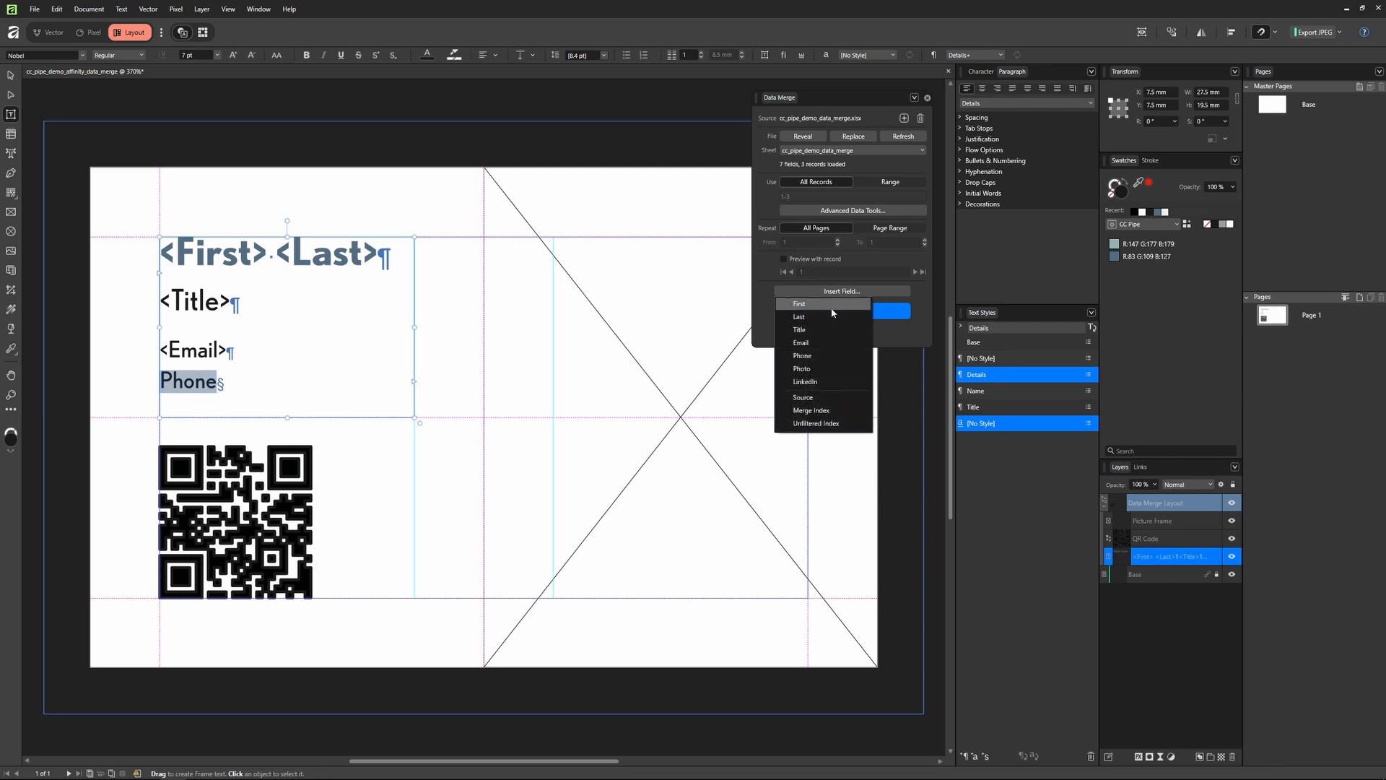
left_click(805, 353)
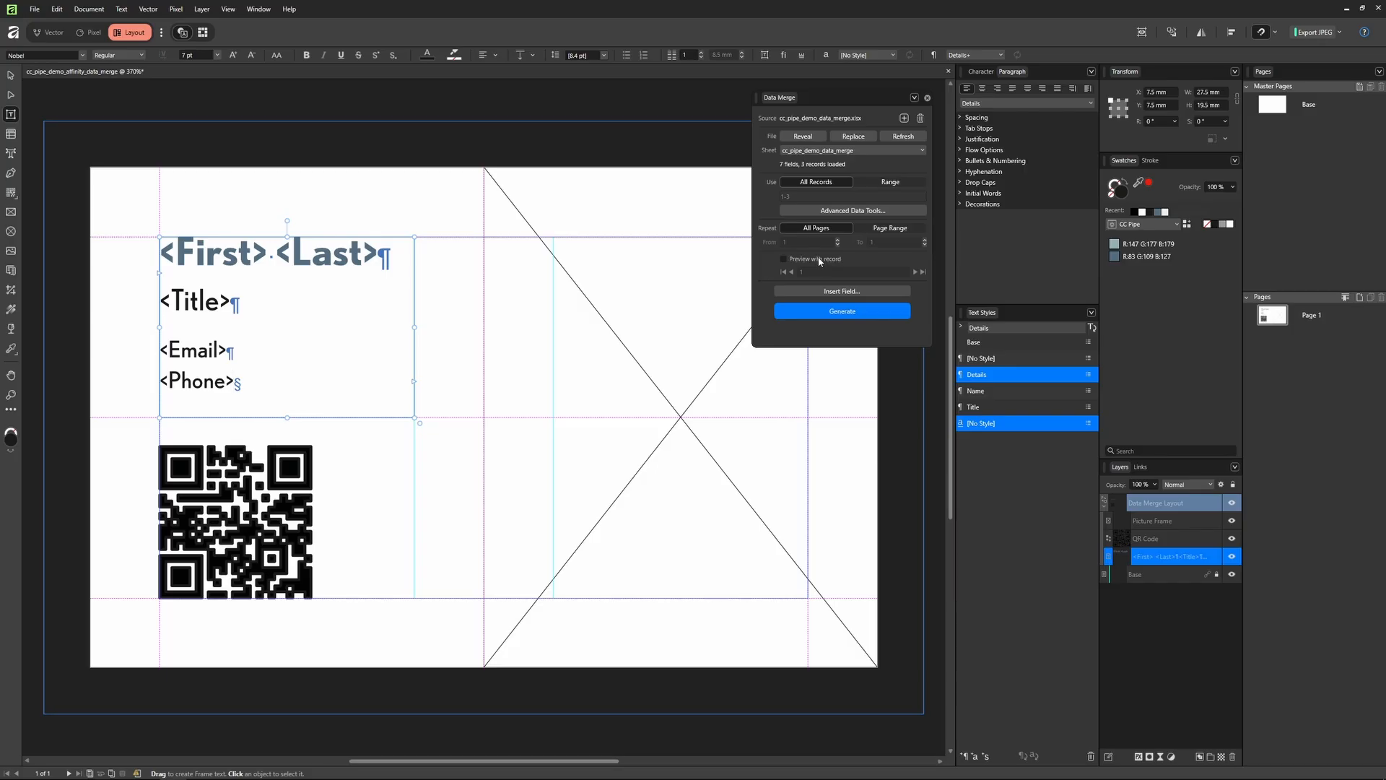
Step: Preview the card with records 1 to 3, ending back on record 1
left_click(819, 261)
left_click(915, 272)
left_click(914, 272)
left_click(792, 272)
left_click(792, 272)
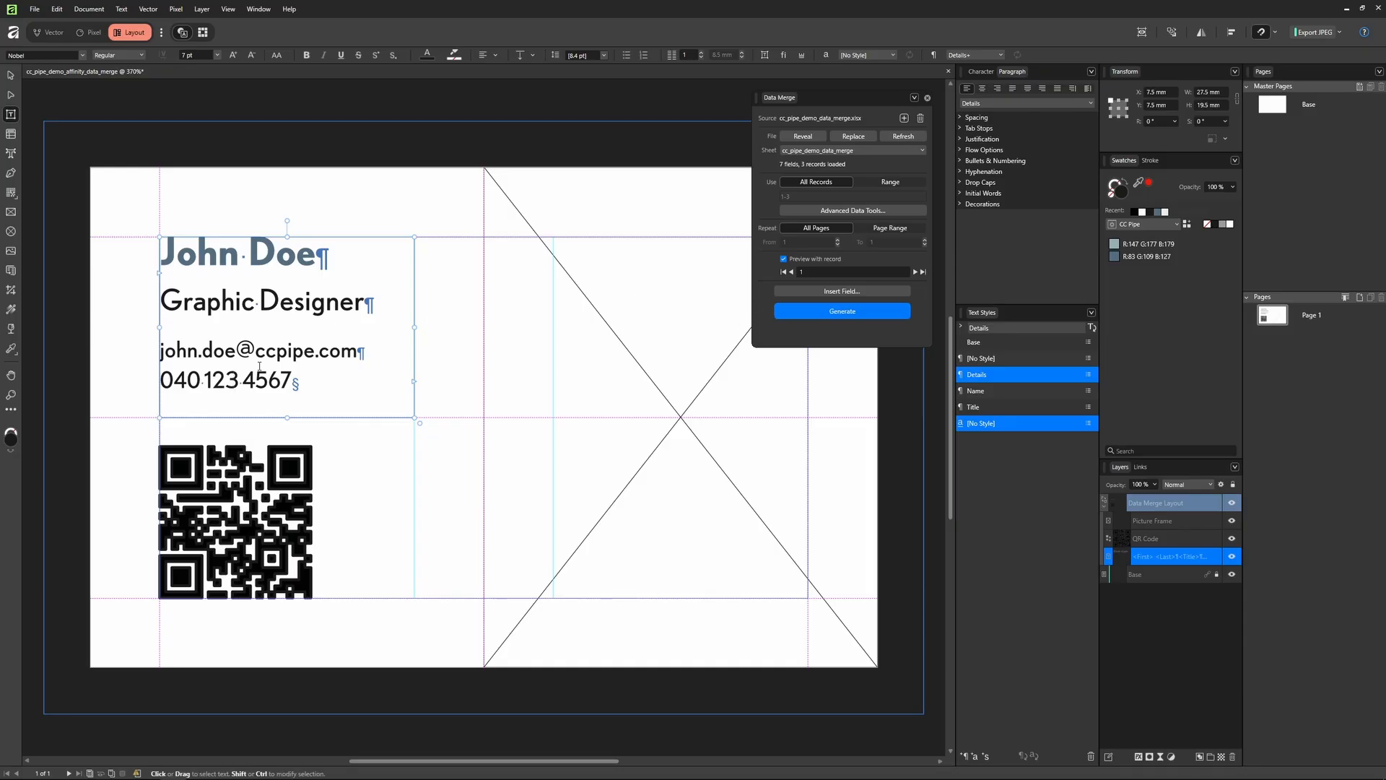
key("Escape")
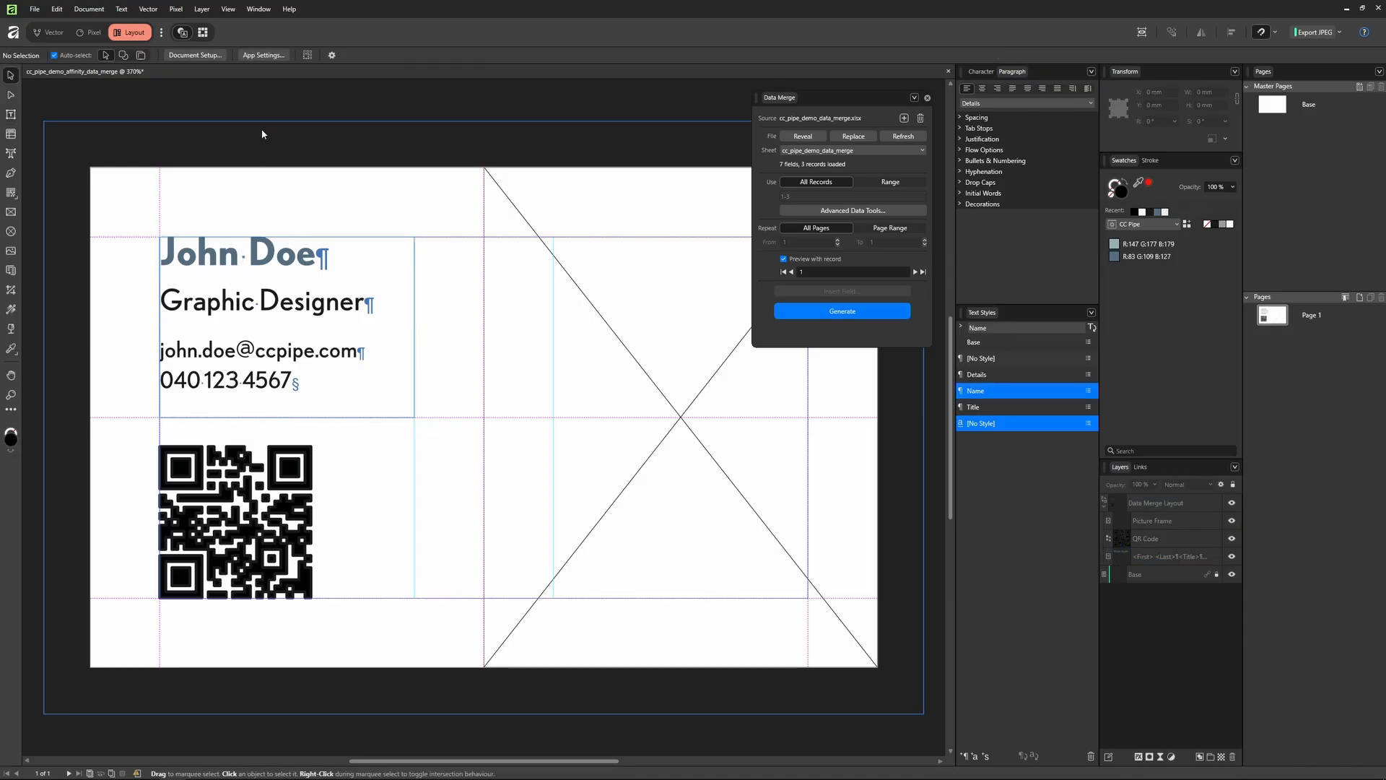
Step: Bind the QR code to the LinkedIn field, then turn record preview off
left_click(261, 128)
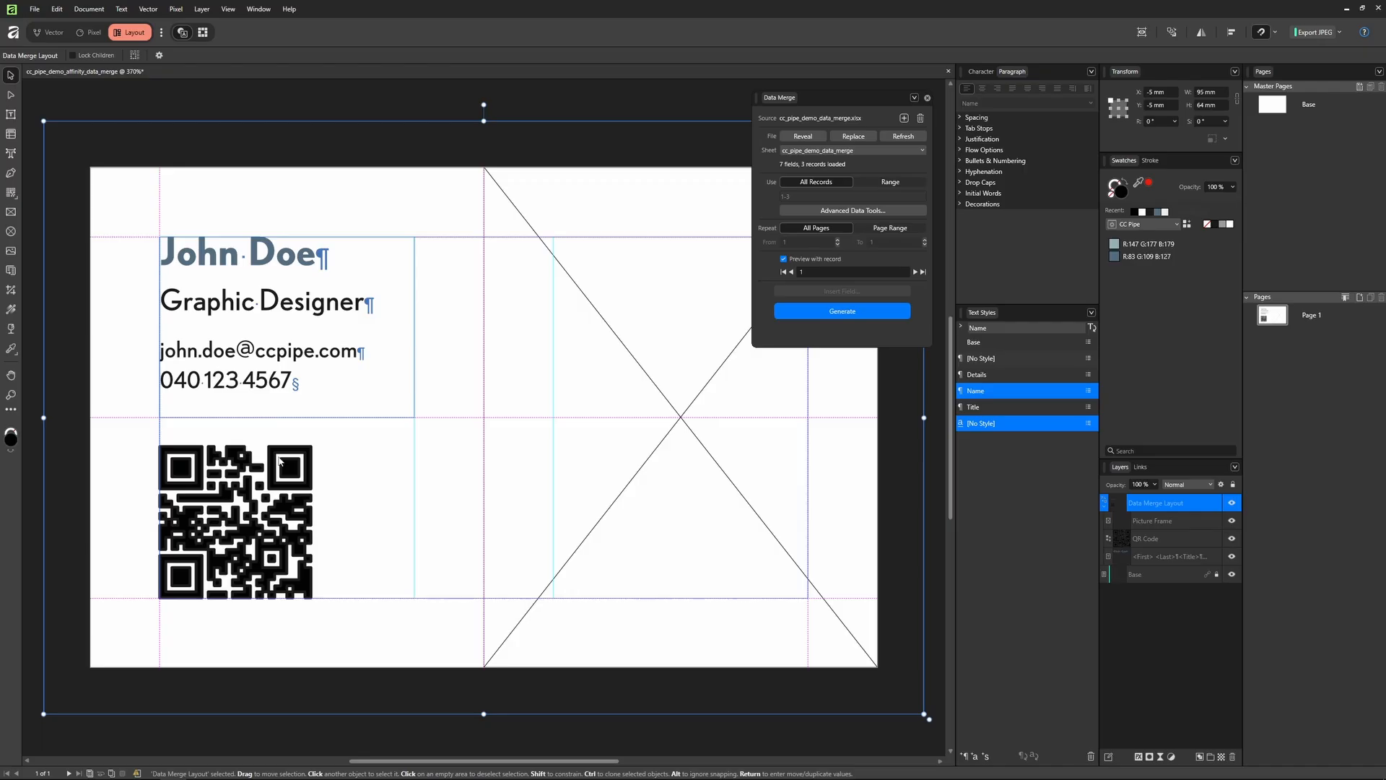
left_click(1190, 540)
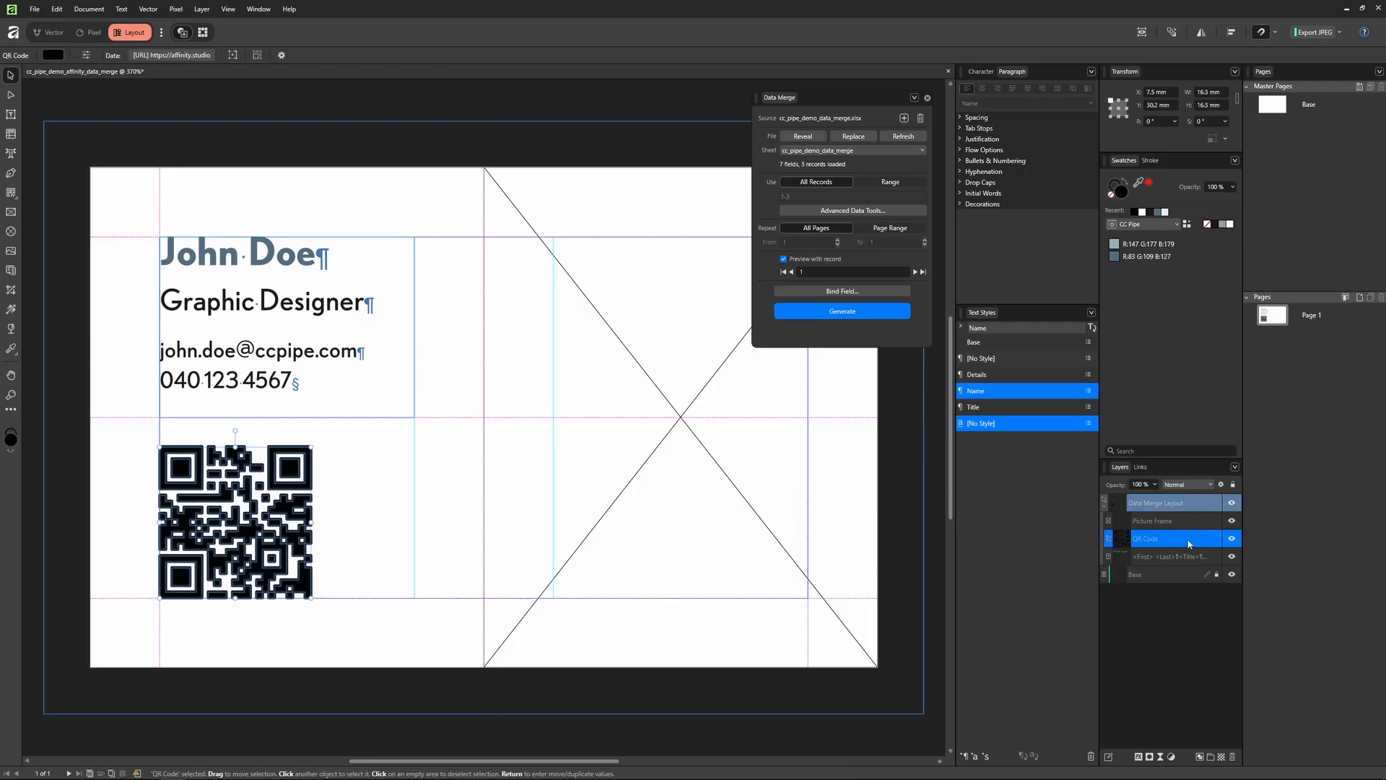
left_click(823, 293)
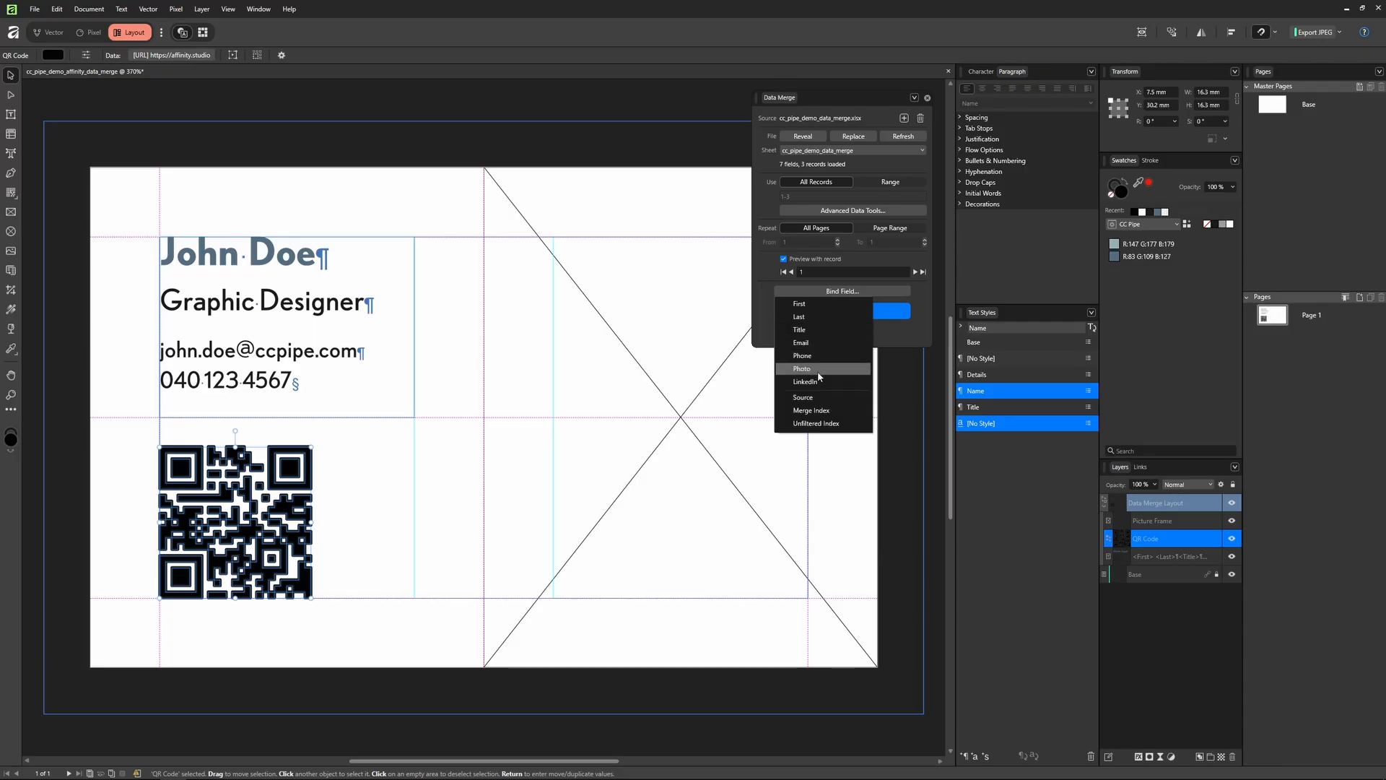
left_click(807, 382)
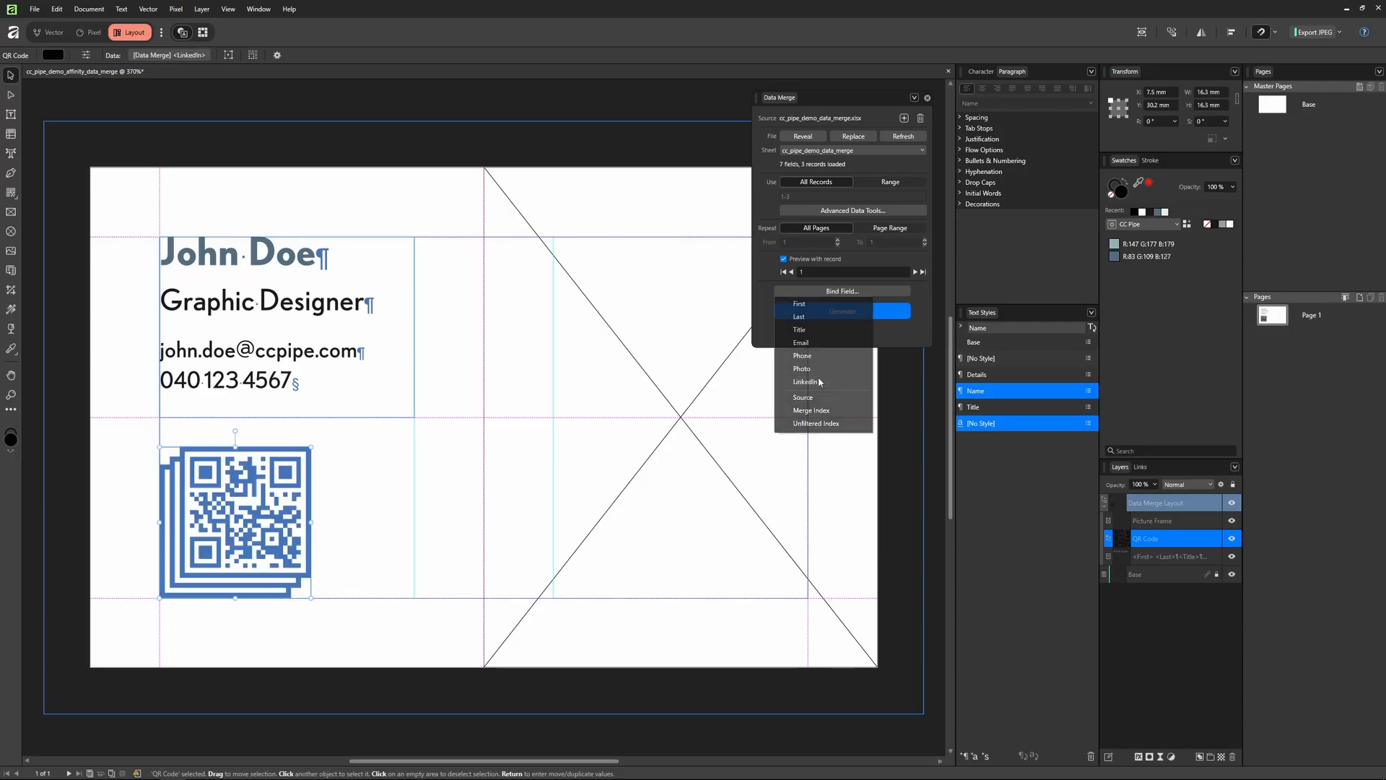
left_click(784, 258)
left_click(649, 203)
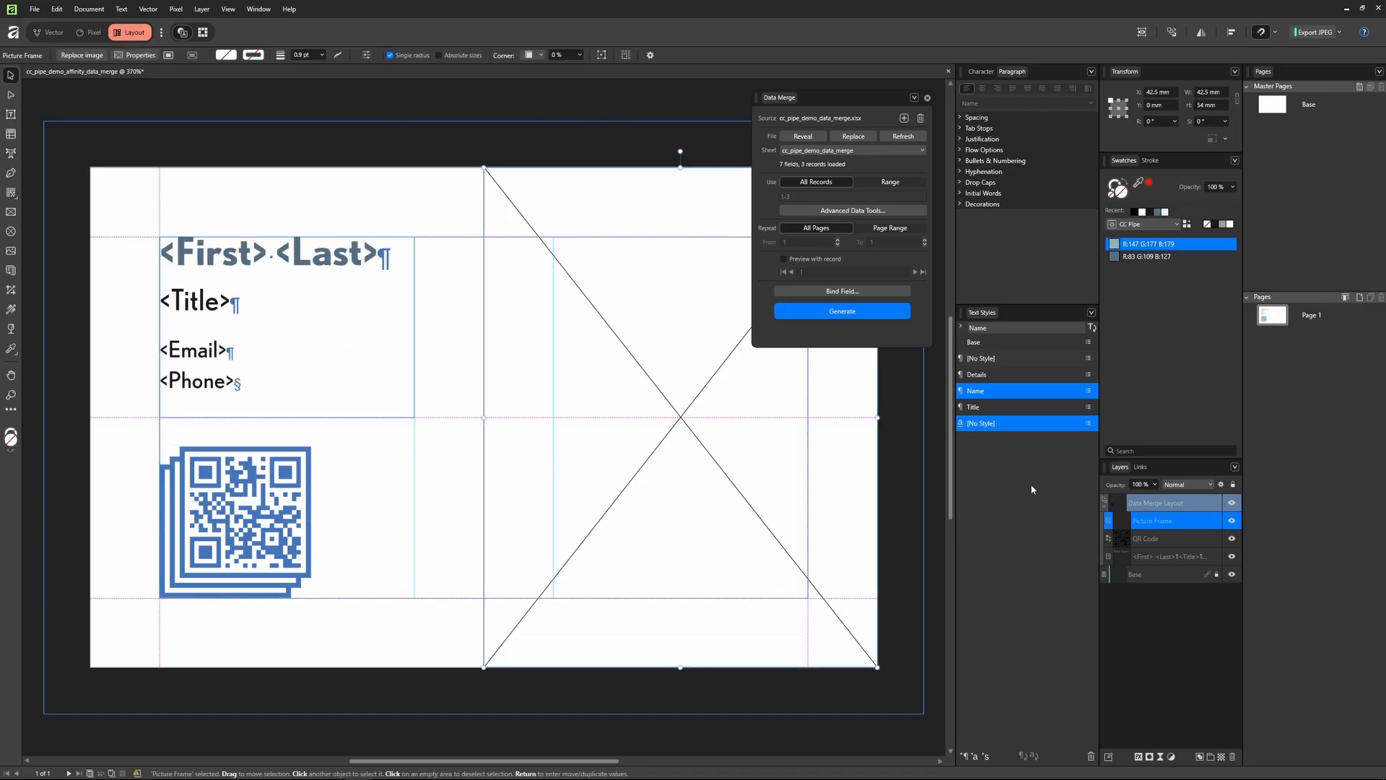
Step: Lock the picture frame, bind it to the Photo field, and scale photos to fill it
double_click(1202, 525)
left_click(1216, 522)
left_click(842, 291)
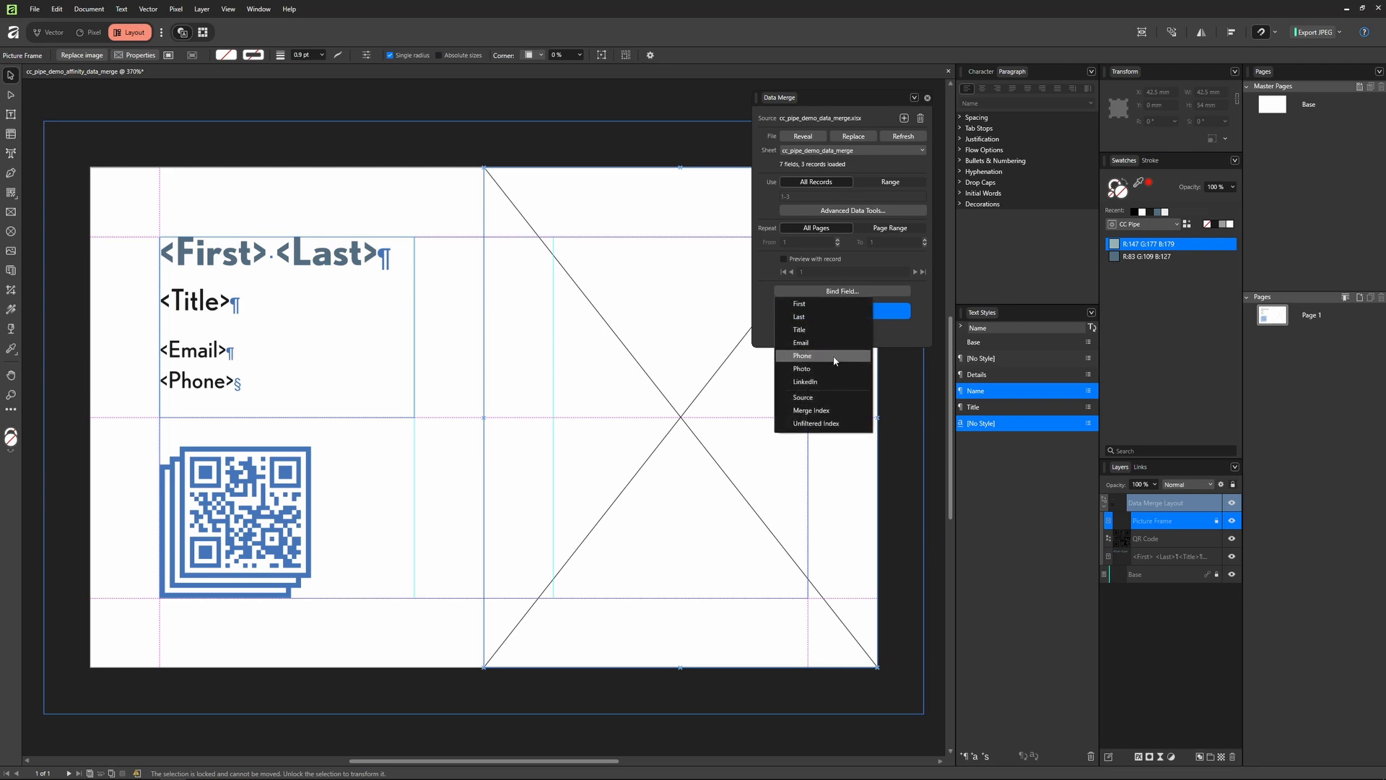
left_click(812, 368)
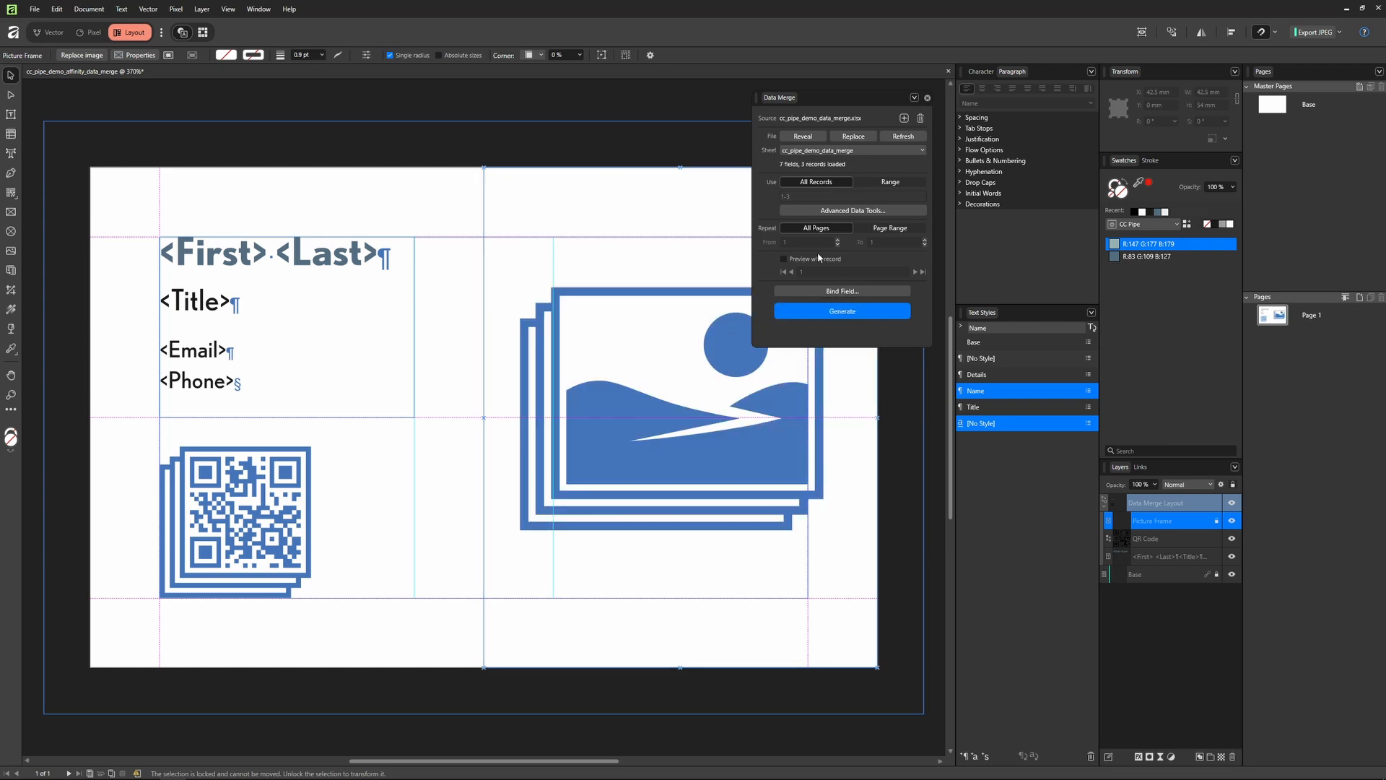
left_click(784, 258)
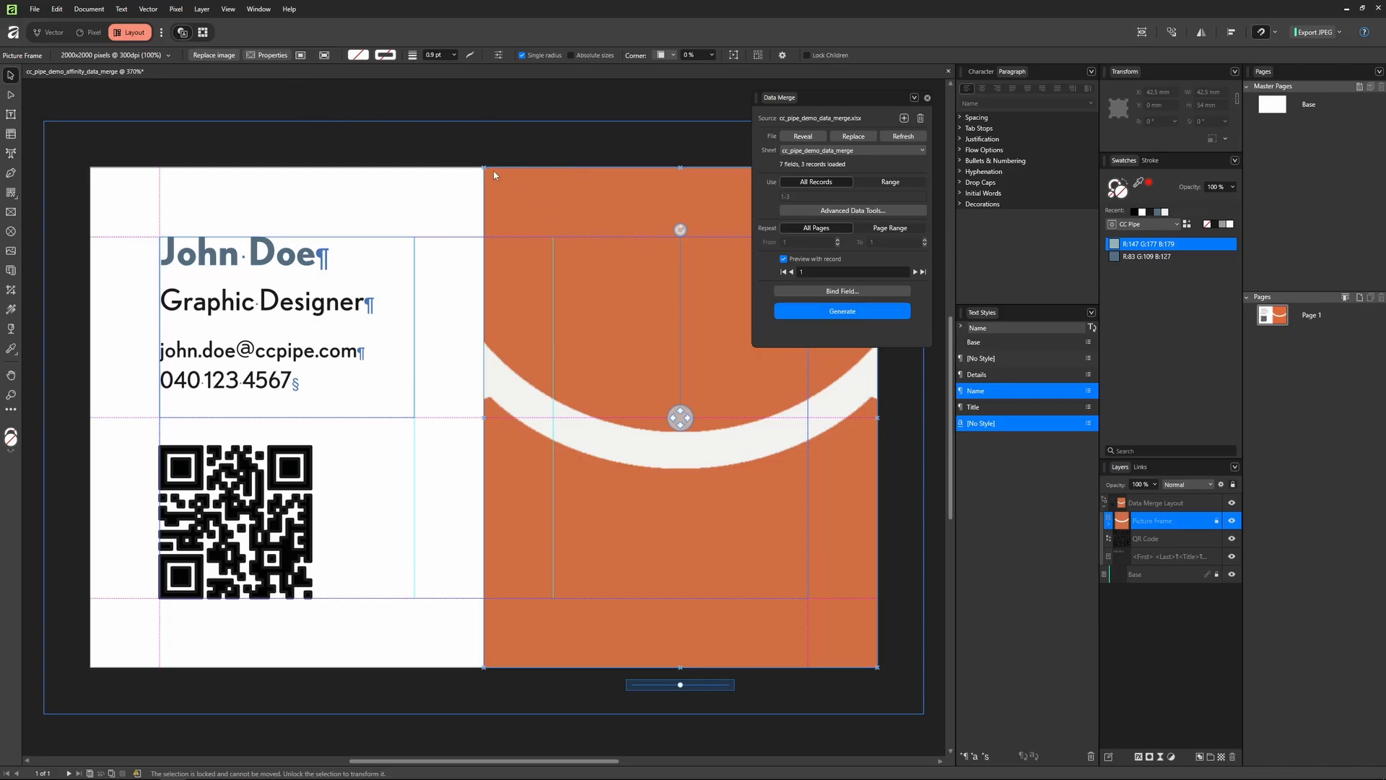
left_click(265, 57)
left_click(199, 107)
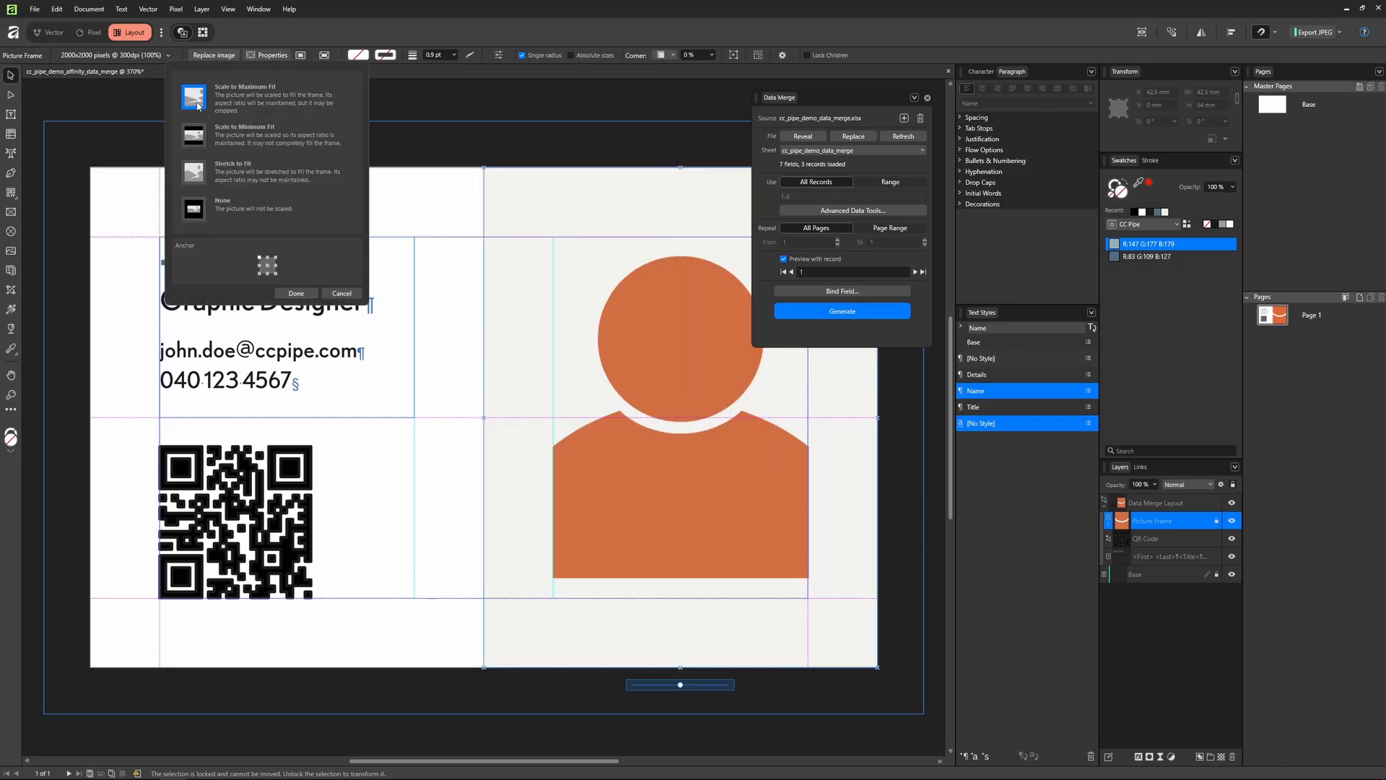
left_click(305, 293)
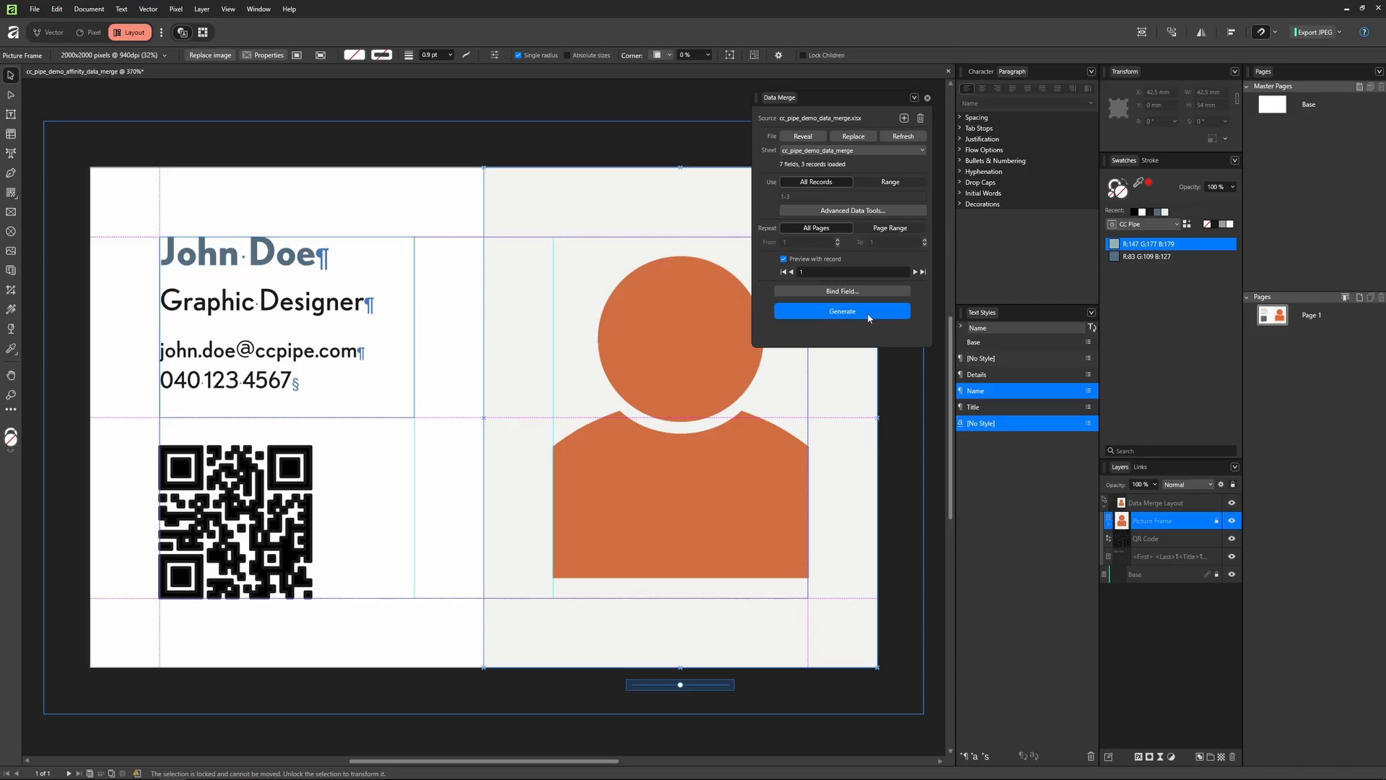
Step: Generate the three merged card pages and review them in preview mode
left_click(855, 315)
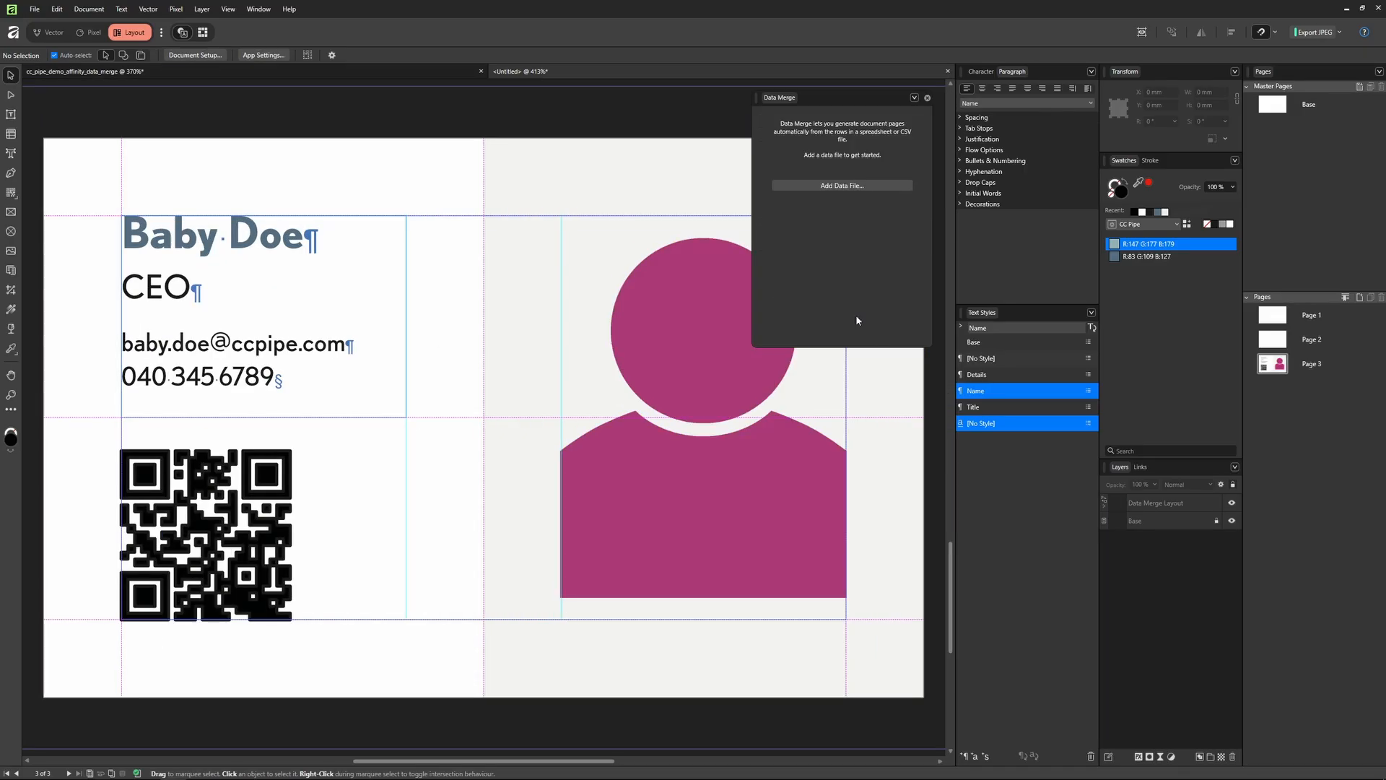
key("w")
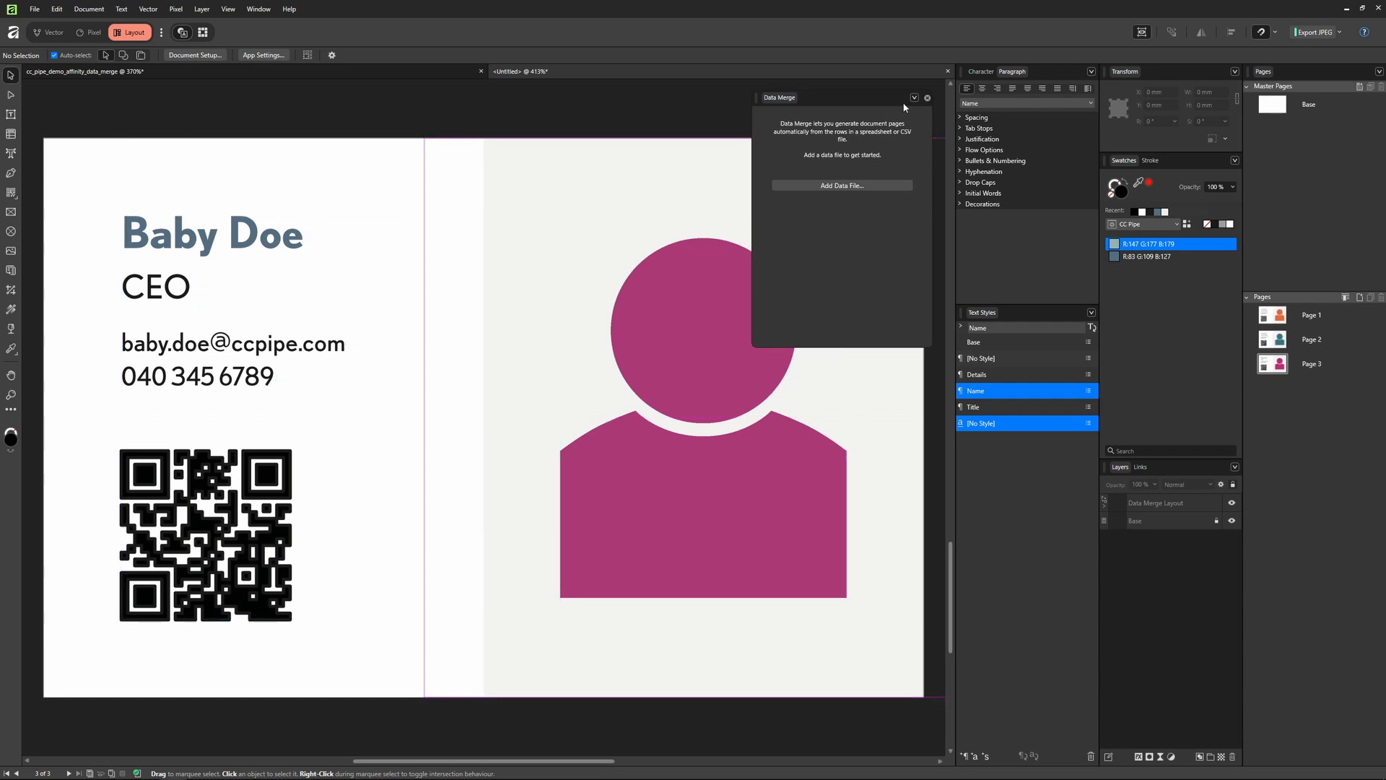
left_click(928, 98)
scroll(719, 201, "down", 3)
left_click_drag(711, 201, 631, 411)
scroll(678, 309, "up", 5)
scroll(678, 264, "up", 5)
scroll(631, 408, "down", 5)
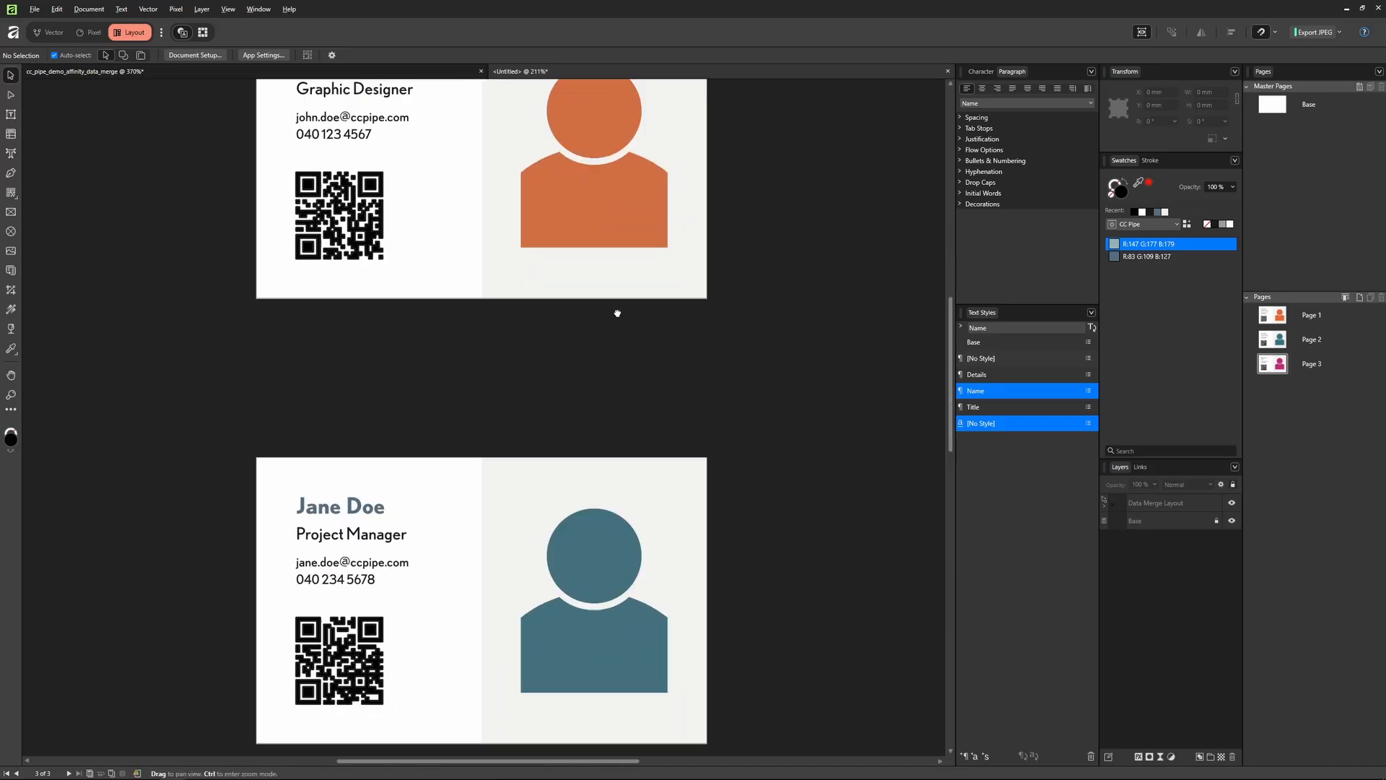